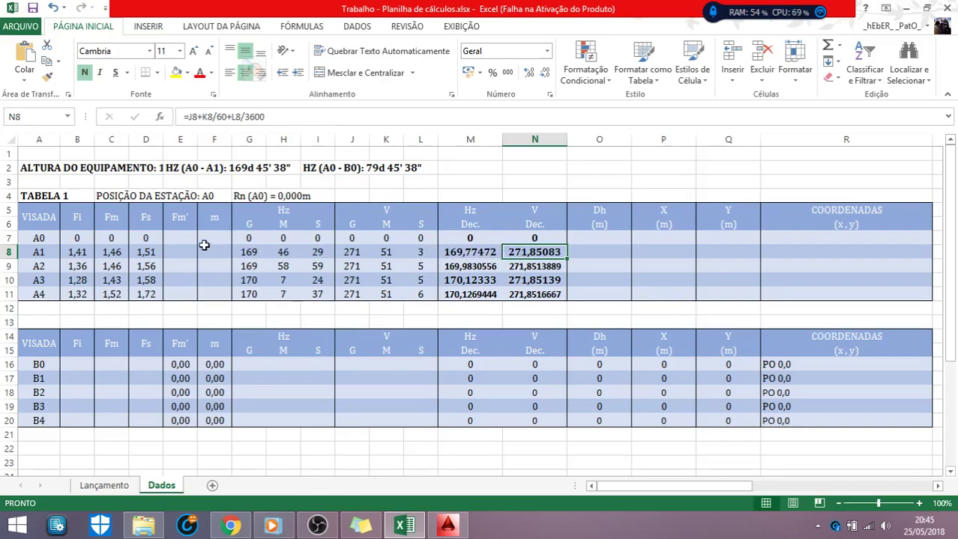
Review Tabela 1's empty Fm', m, Dh, X, Y and coordinate columns and the Fi, Fm and Fs readings for A0 and A1.
click(180, 236)
click(209, 231)
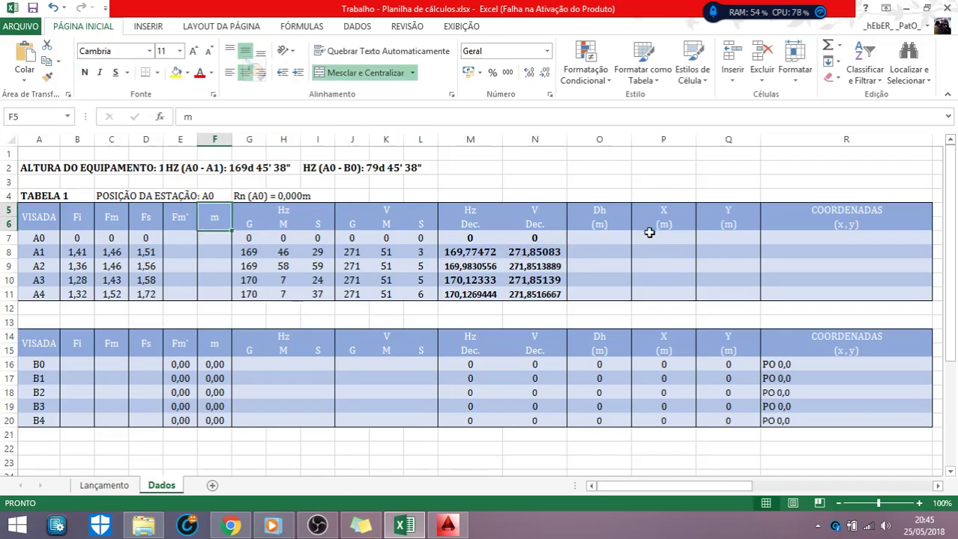
click(594, 236)
click(671, 238)
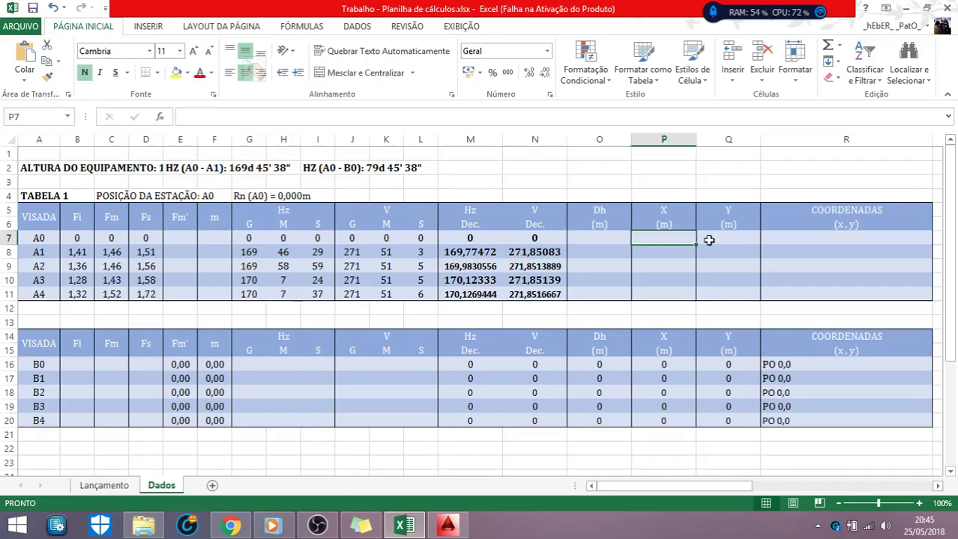
click(723, 240)
click(830, 242)
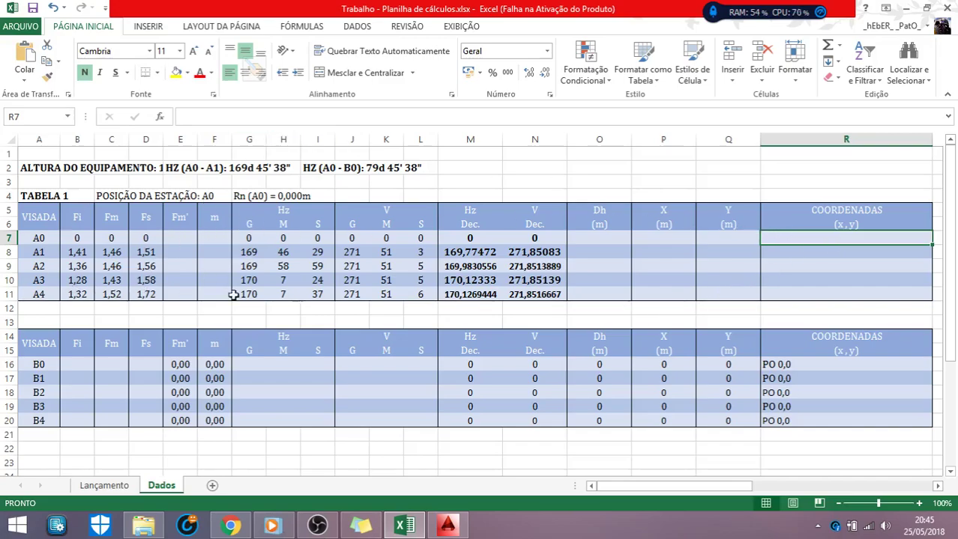
click(188, 237)
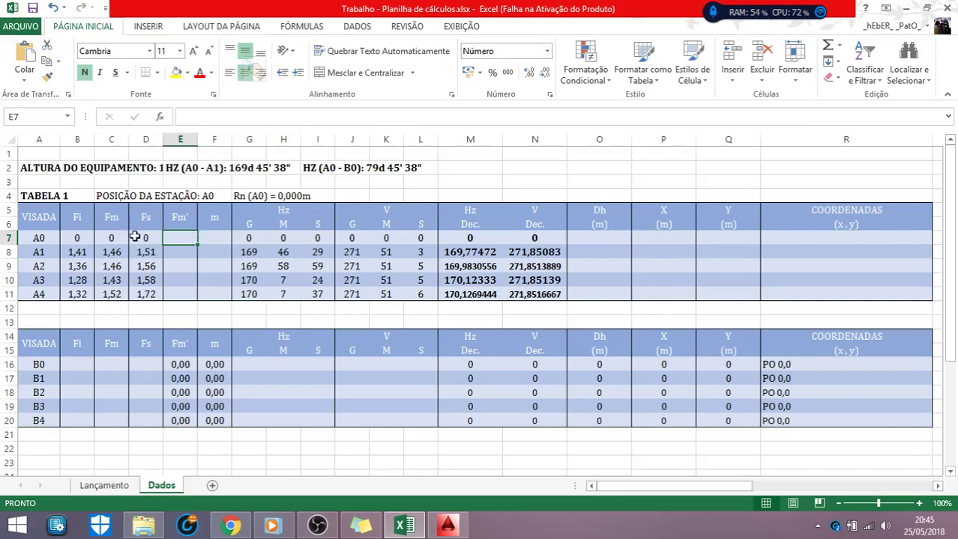
click(71, 237)
click(106, 237)
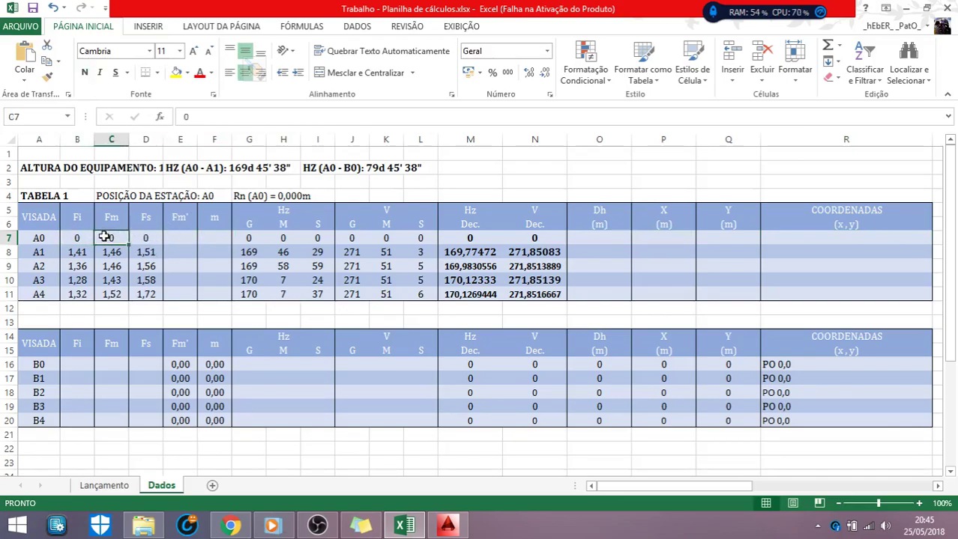
click(108, 251)
click(108, 239)
click(71, 253)
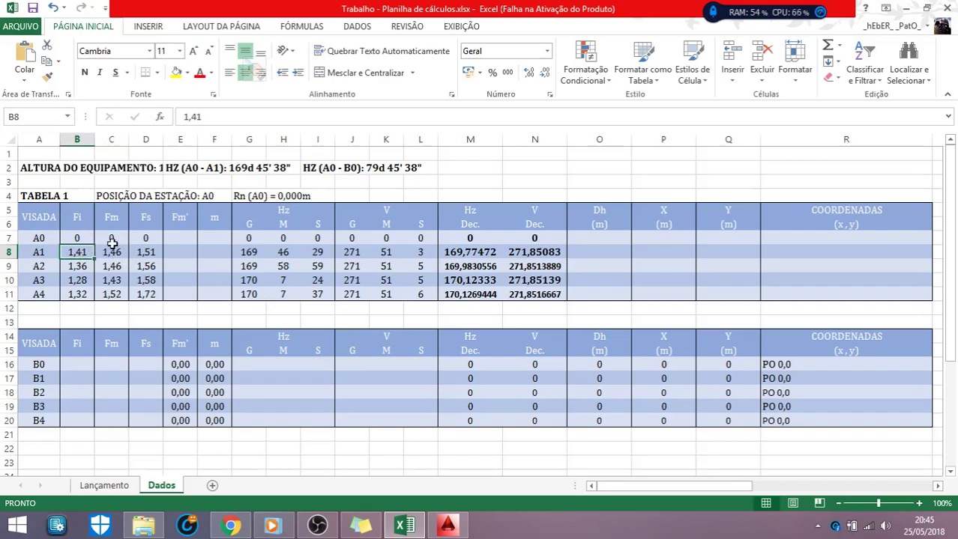
click(146, 252)
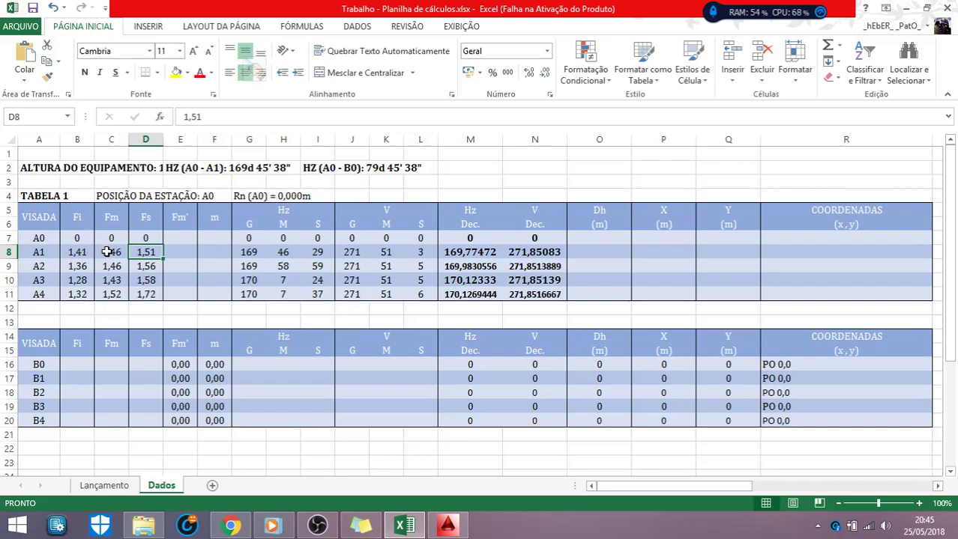
Enter the formula =(B7+D7)/2 in E7 to average Fi and Fs as Fm' for A0.
click(183, 241)
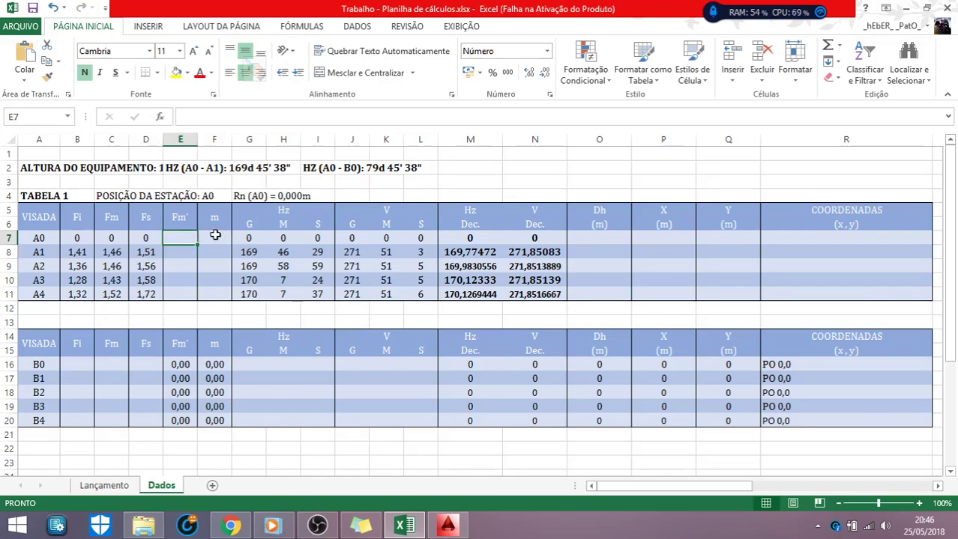
click(183, 251)
click(181, 239)
text(=)
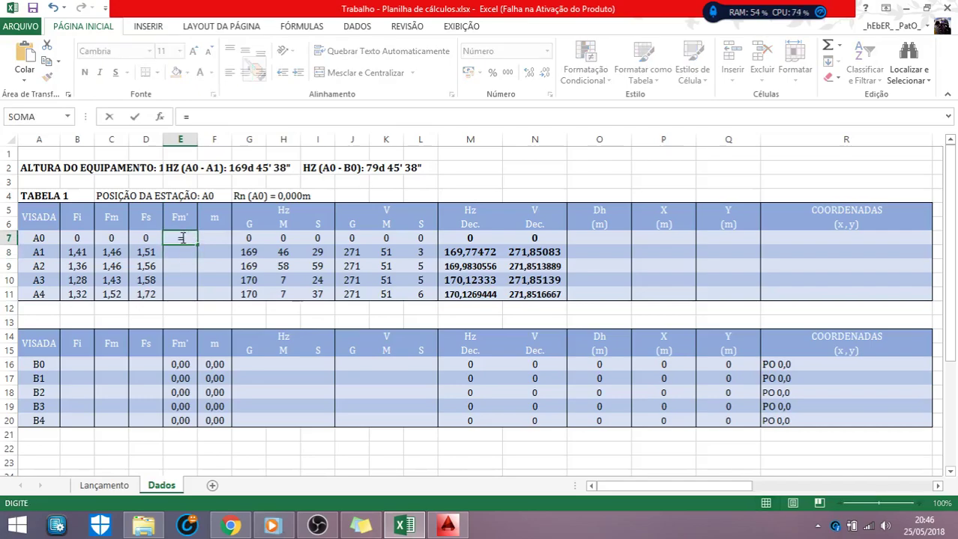
text(()
click(80, 237)
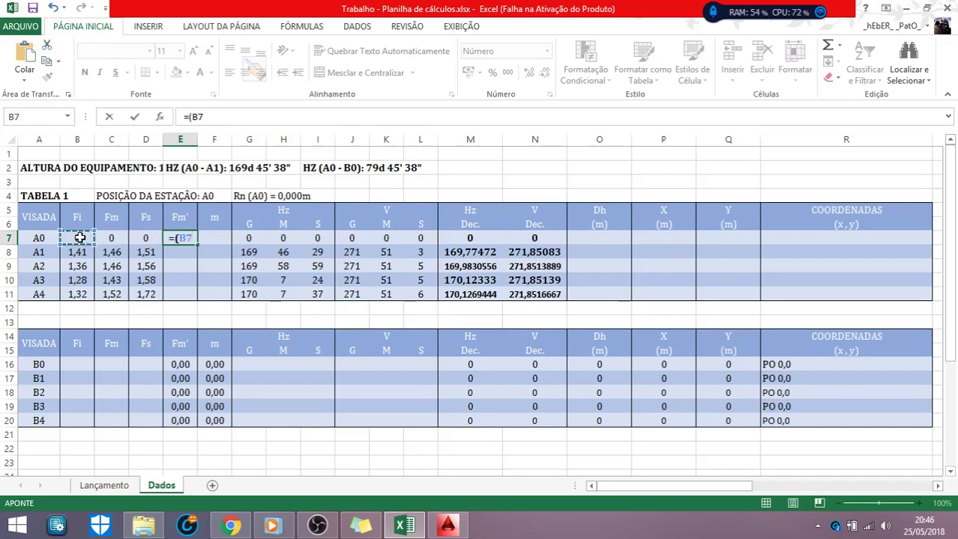
text(+)
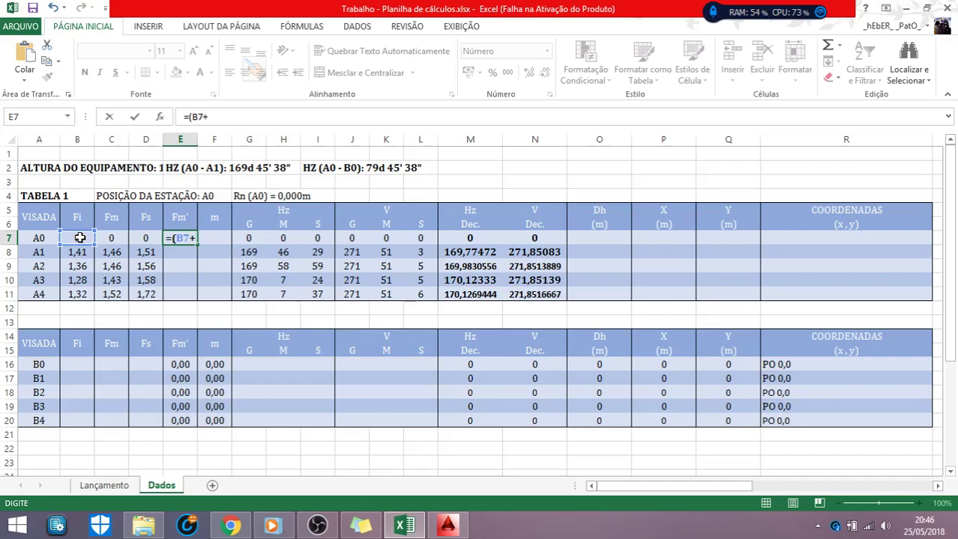
click(152, 237)
text())
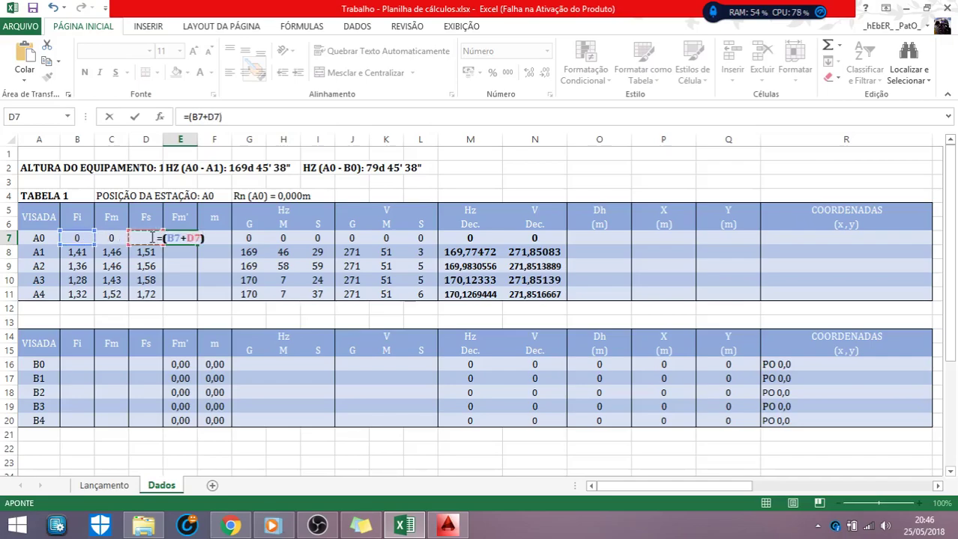
text(/2)
key(Return)
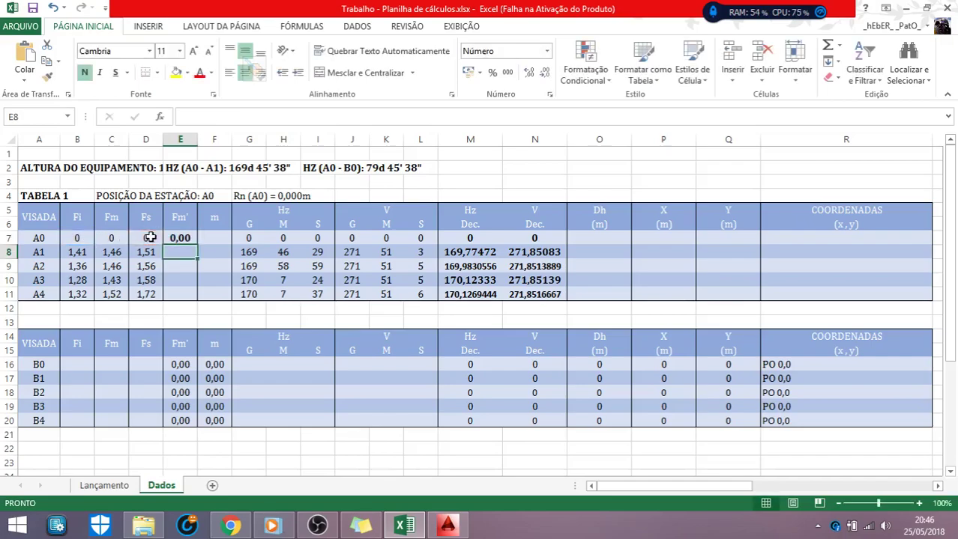
Fill the Fm' formula from E7 down to E11 without formatting, keeping two decimal places.
click(174, 238)
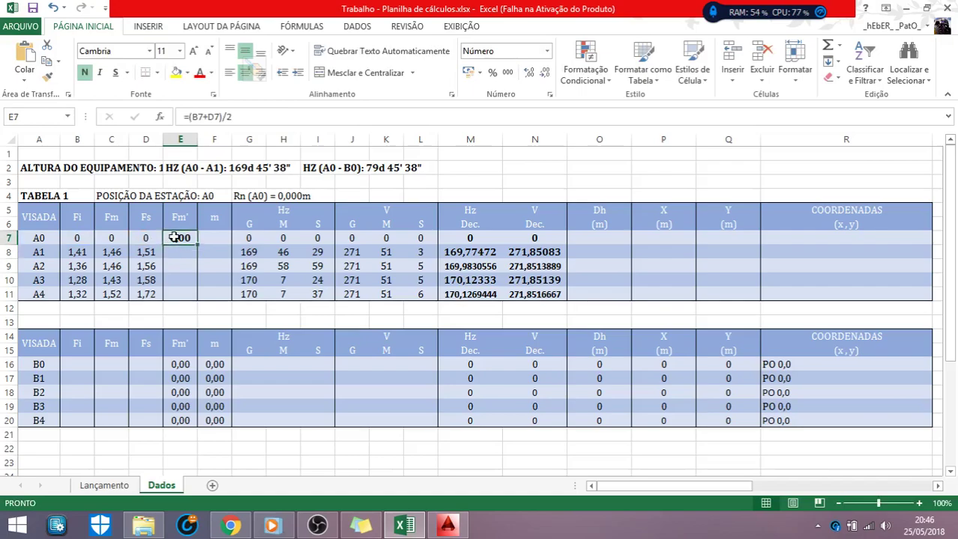
click(529, 72)
click(544, 73)
drag(196, 246, 196, 303)
click(217, 310)
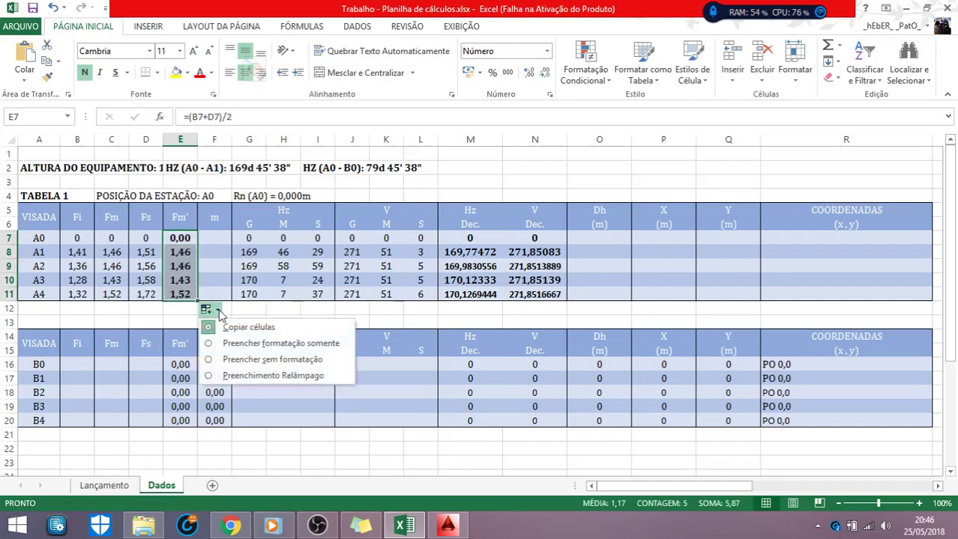
click(243, 359)
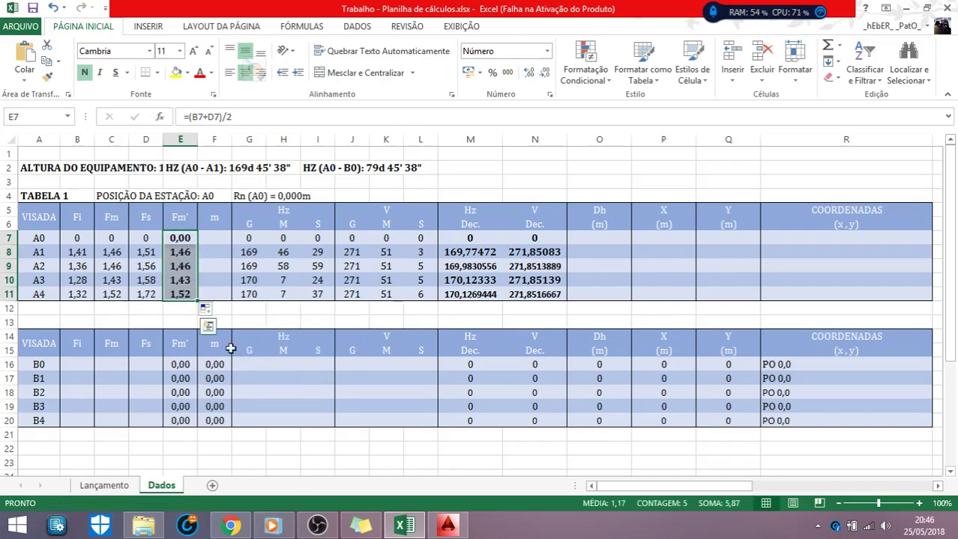
click(180, 298)
click(181, 237)
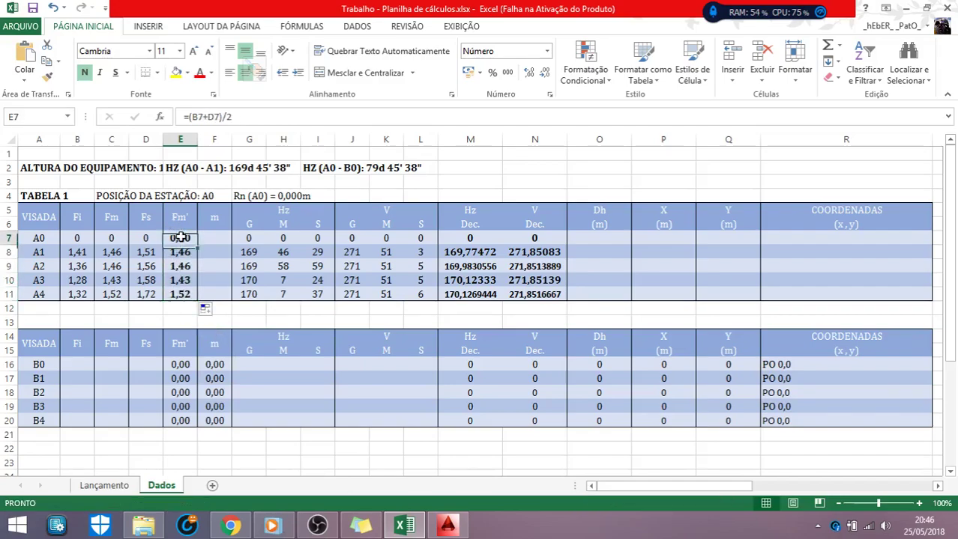
Compare the calculated Fm' values with the measured Fm readings for sights A1 to A4.
click(107, 239)
click(111, 253)
click(180, 252)
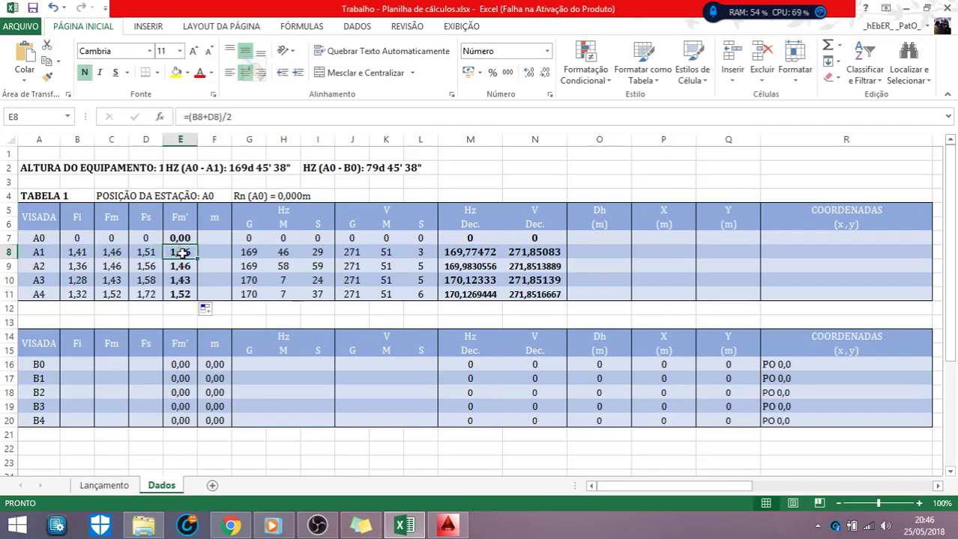
click(182, 265)
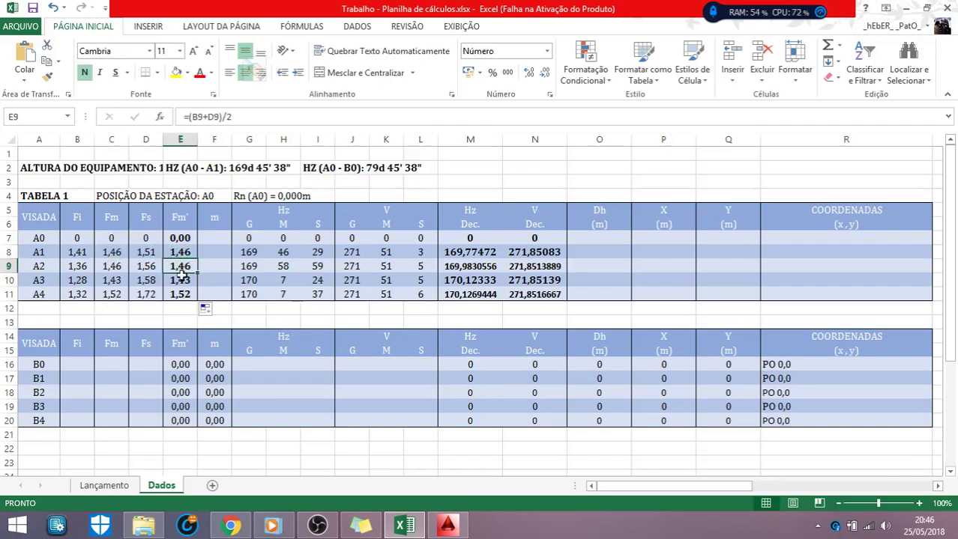
click(109, 267)
click(110, 280)
click(180, 280)
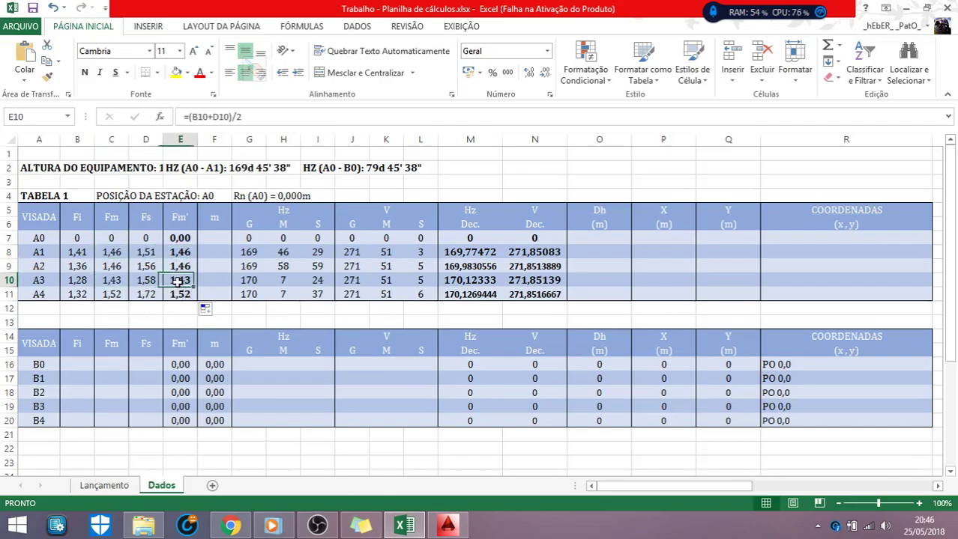
click(111, 294)
click(182, 295)
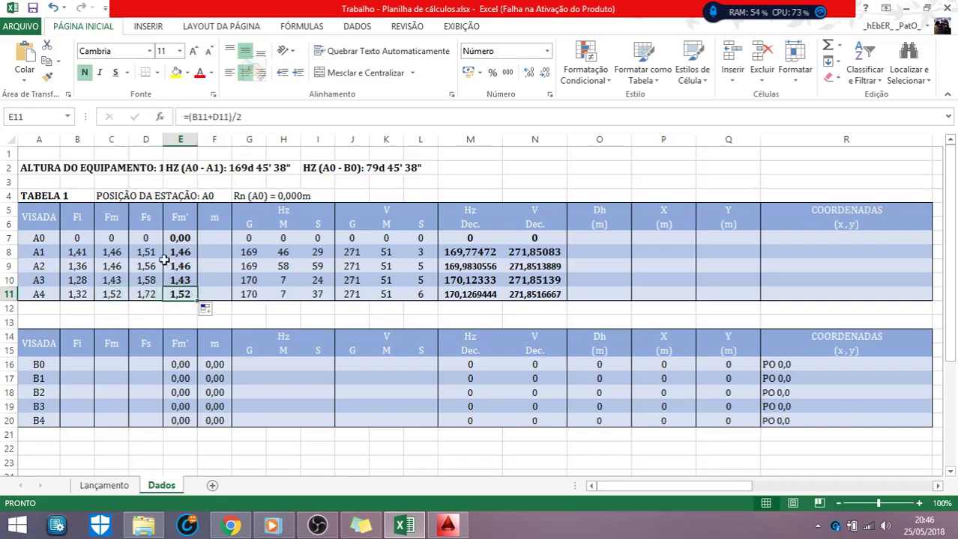
Enter the formula =D7-B7 in F7 to calculate m for A0 as Fs minus Fi.
click(213, 238)
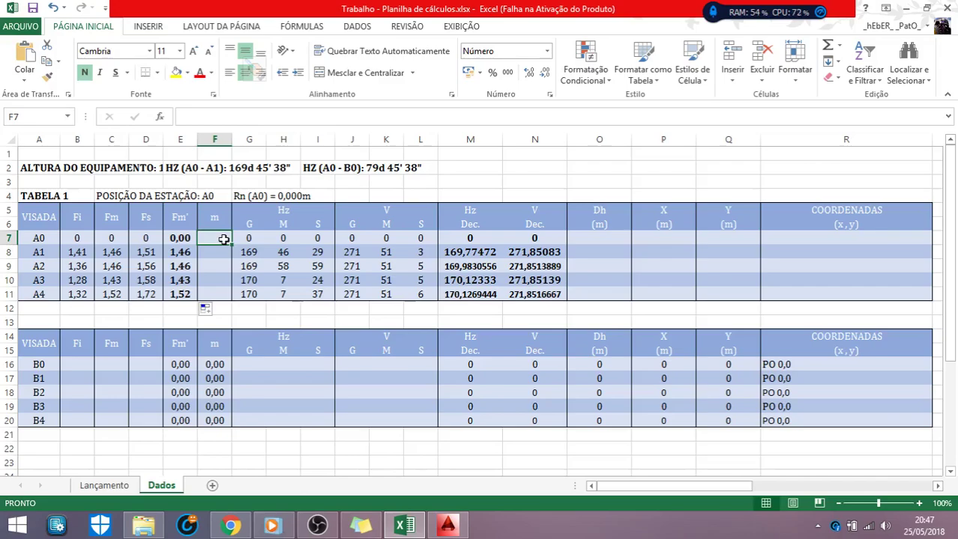
click(75, 238)
click(142, 237)
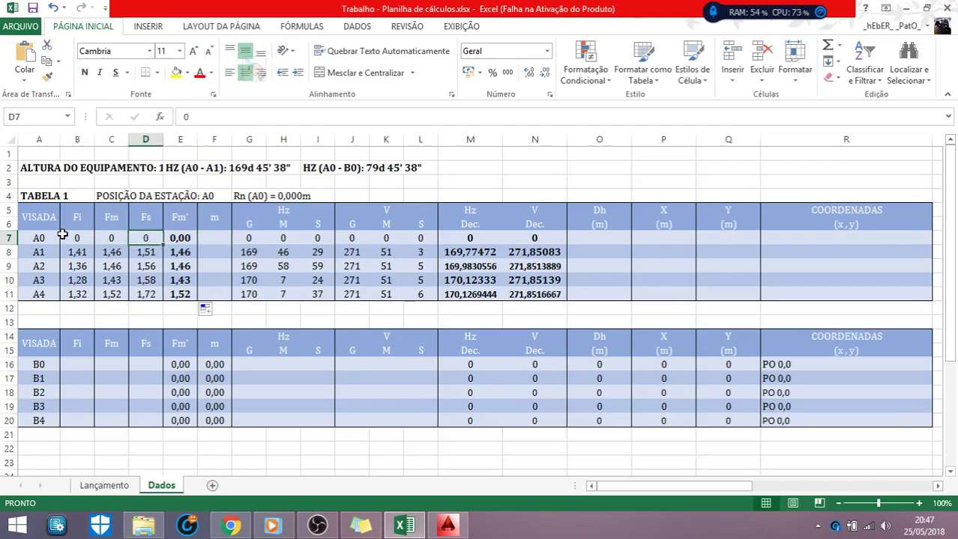
click(213, 237)
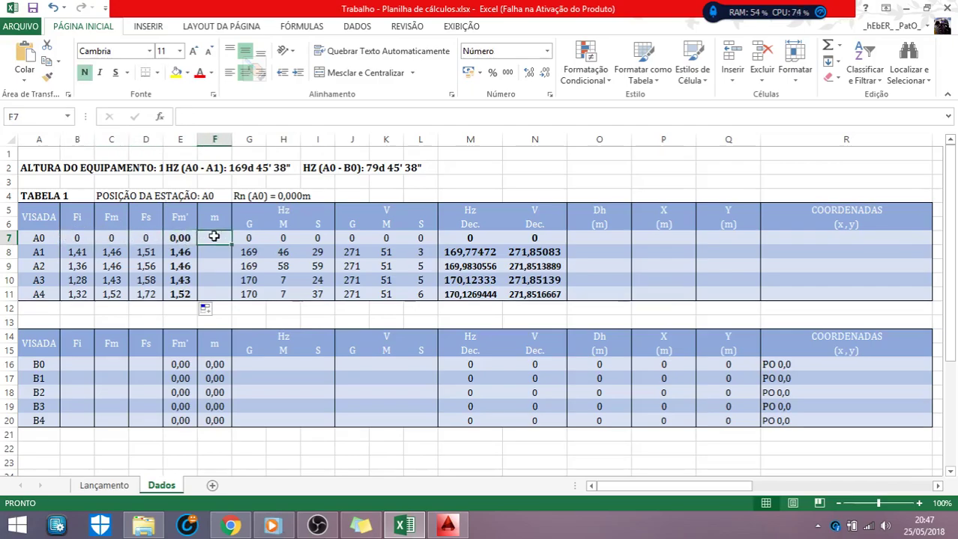
text(=)
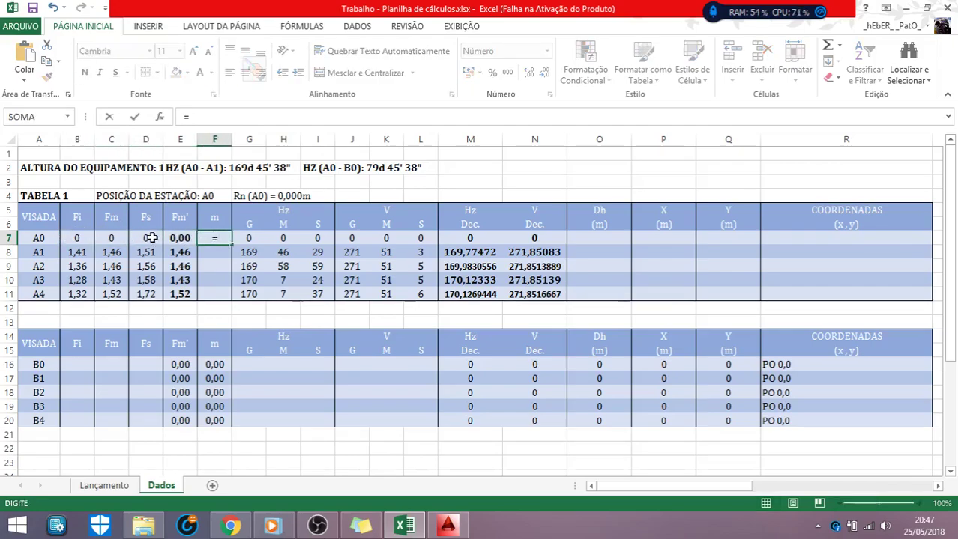
click(146, 238)
text(-)
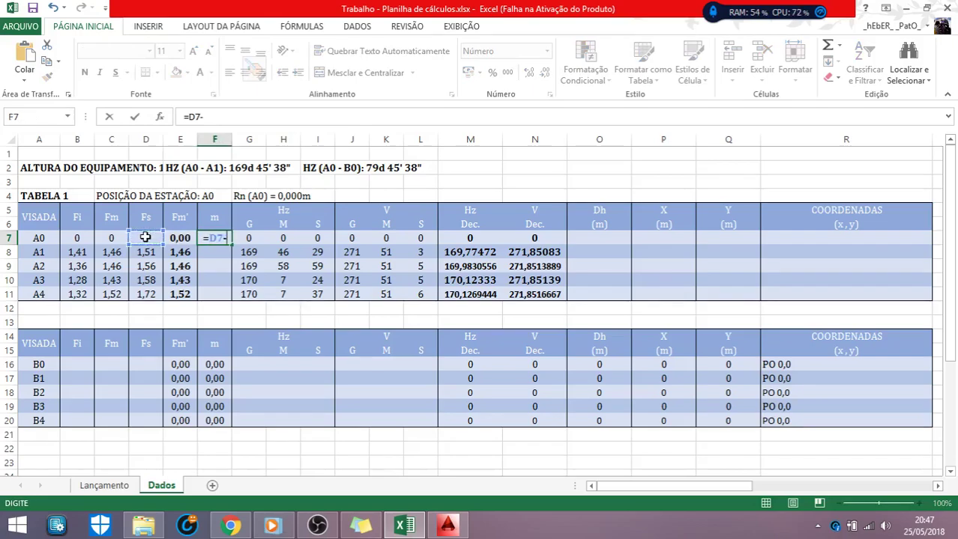
click(77, 237)
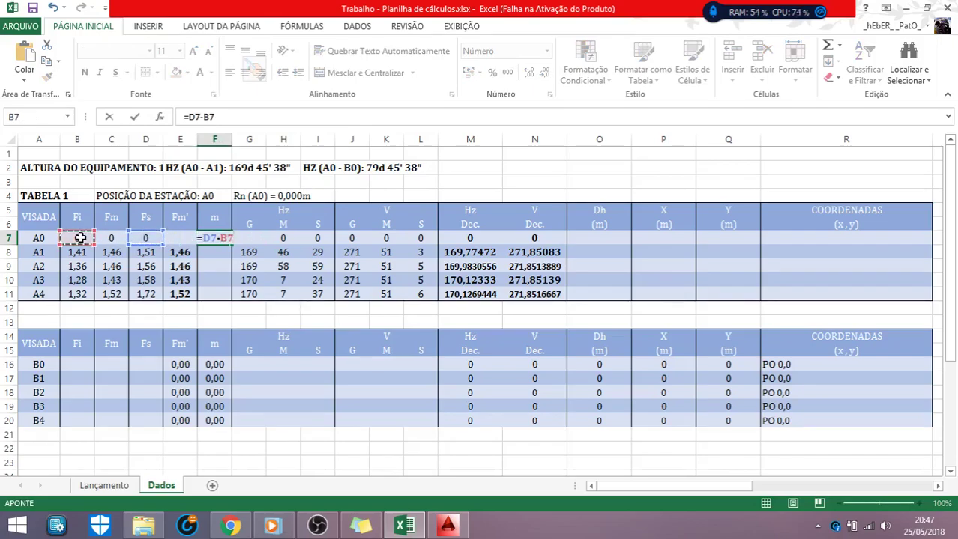
key(Return)
Fill the m formula from F7 down to F11 without formatting.
click(212, 238)
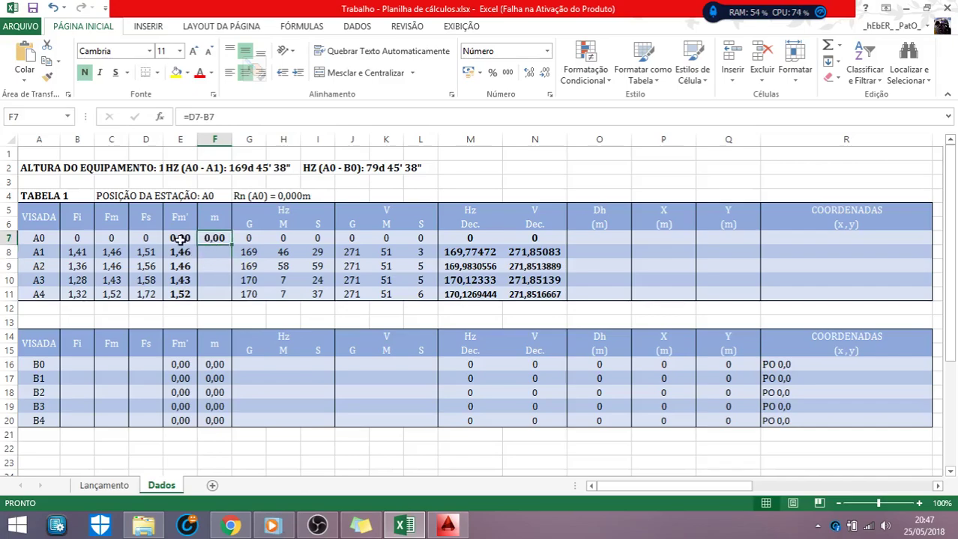
drag(234, 244, 232, 305)
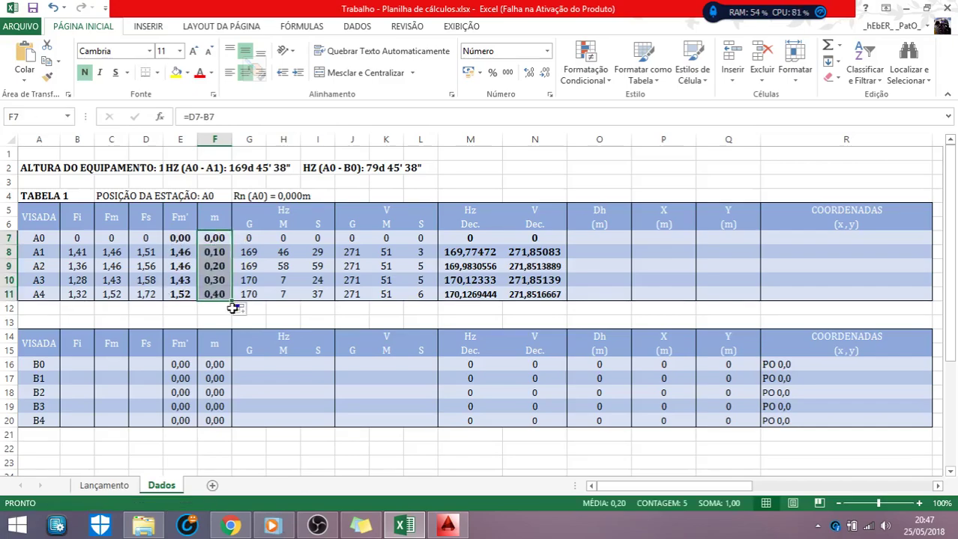
click(215, 295)
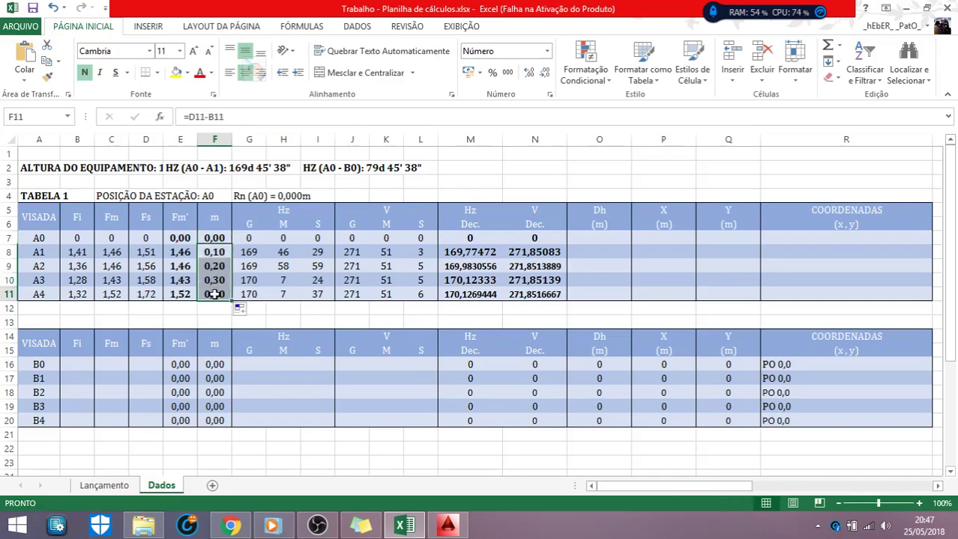
click(214, 238)
click(185, 297)
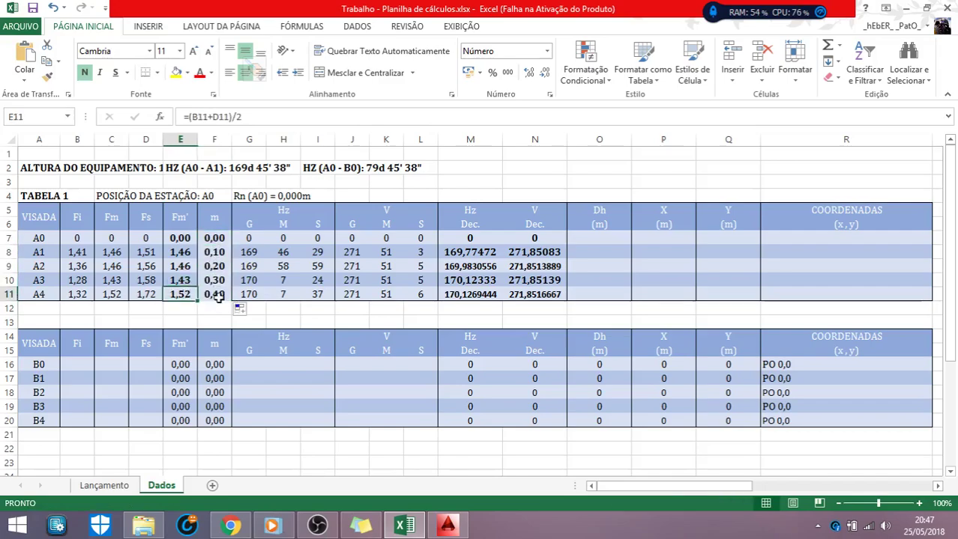
click(252, 310)
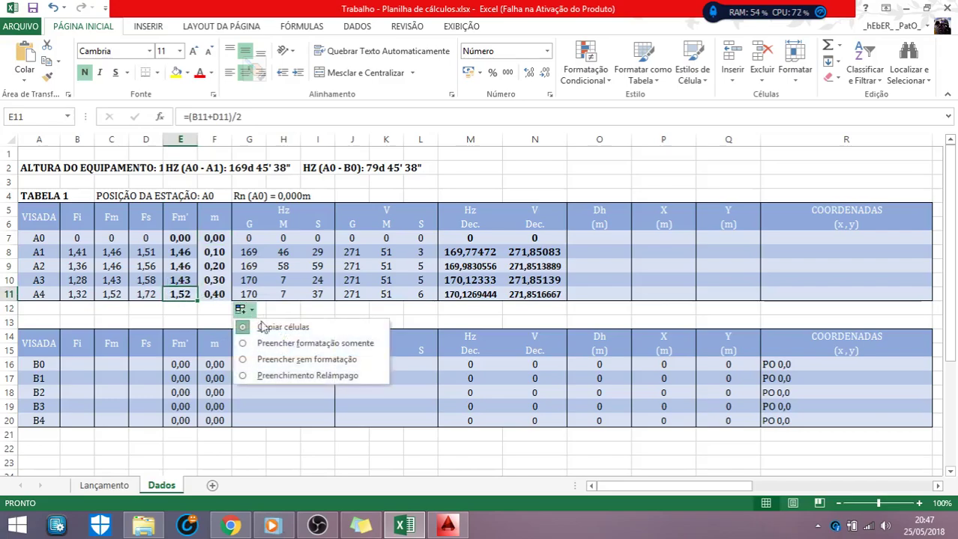
click(283, 362)
click(216, 293)
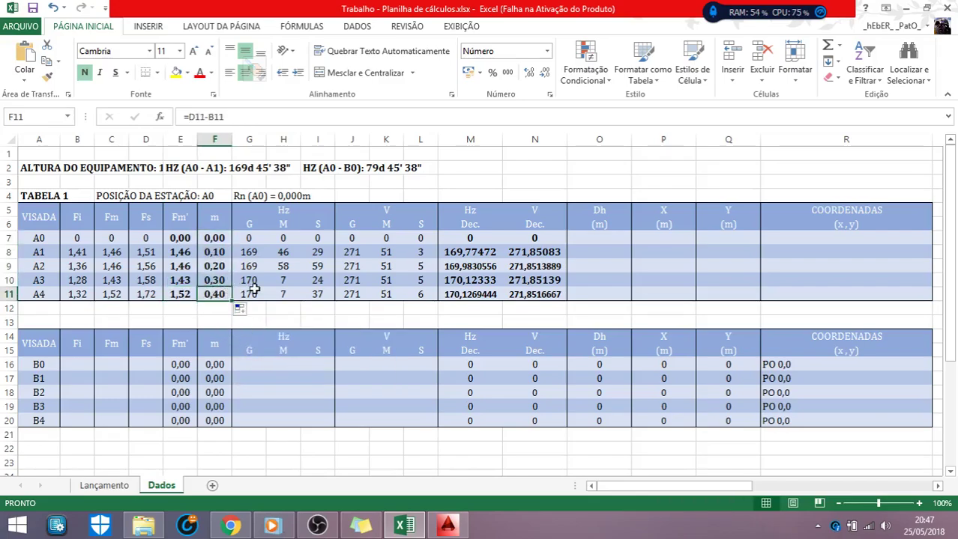
click(213, 237)
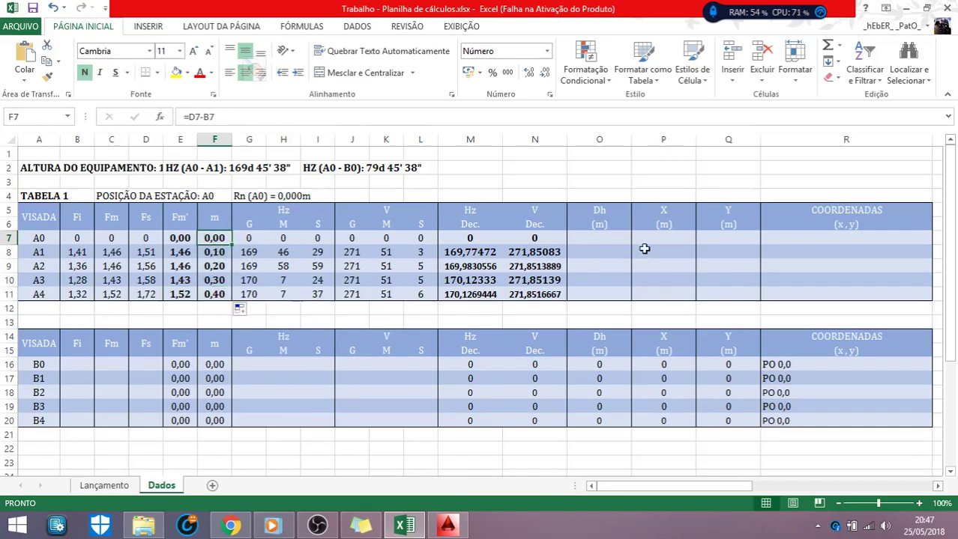
Consult the Dh formula in item 3 of the sticky note before filling in O7.
click(603, 238)
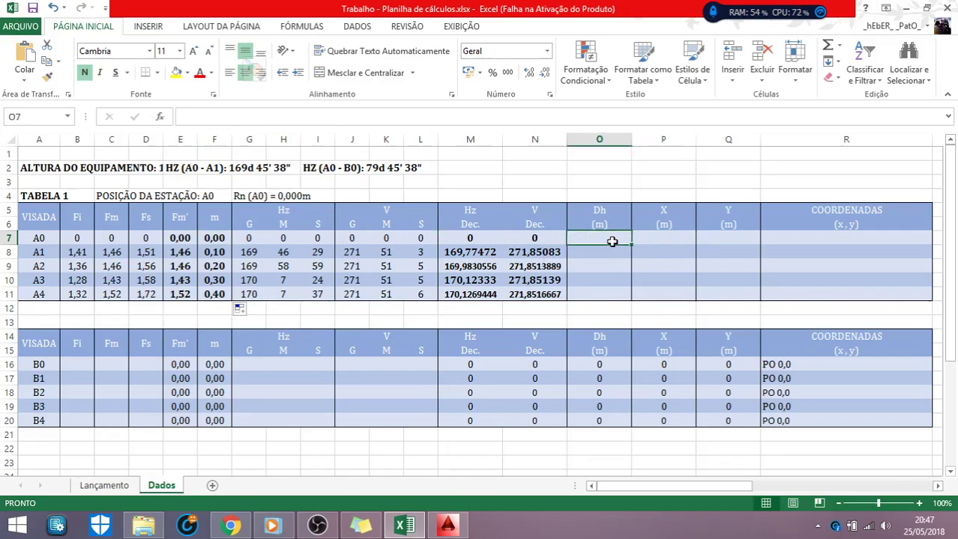
click(361, 525)
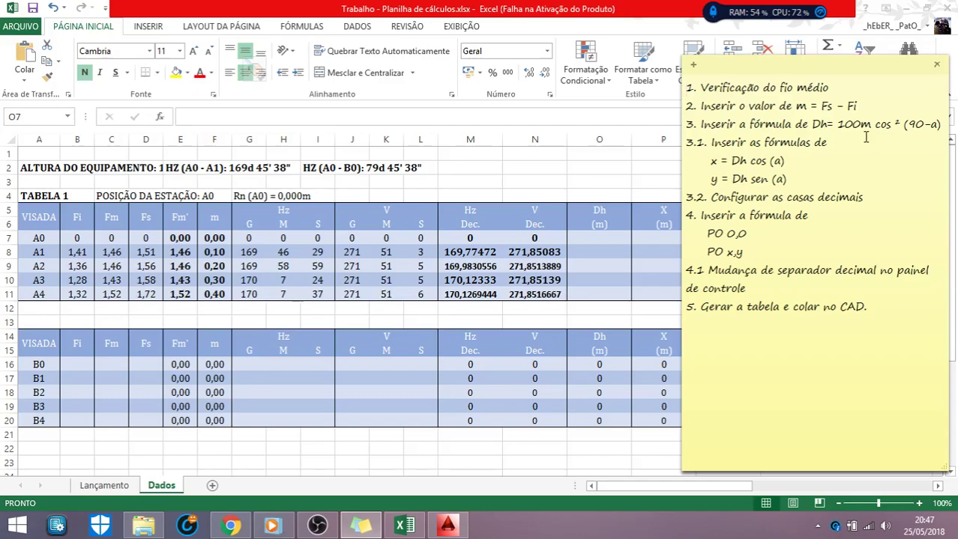
mouse_move(810, 122)
mouse_down()
mouse_move(938, 131)
mouse_move(818, 131)
mouse_move(940, 128)
mouse_move(808, 131)
mouse_up()
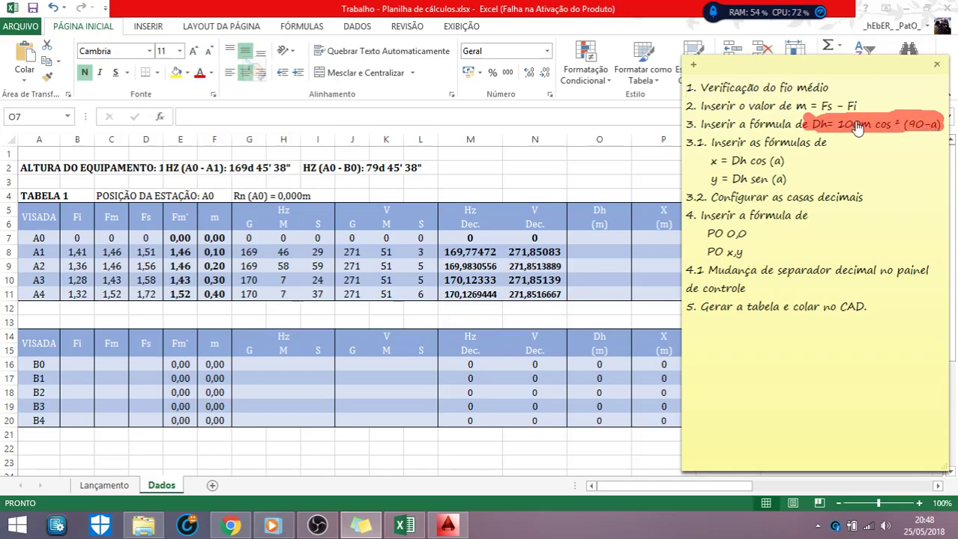
click(590, 235)
text(=)
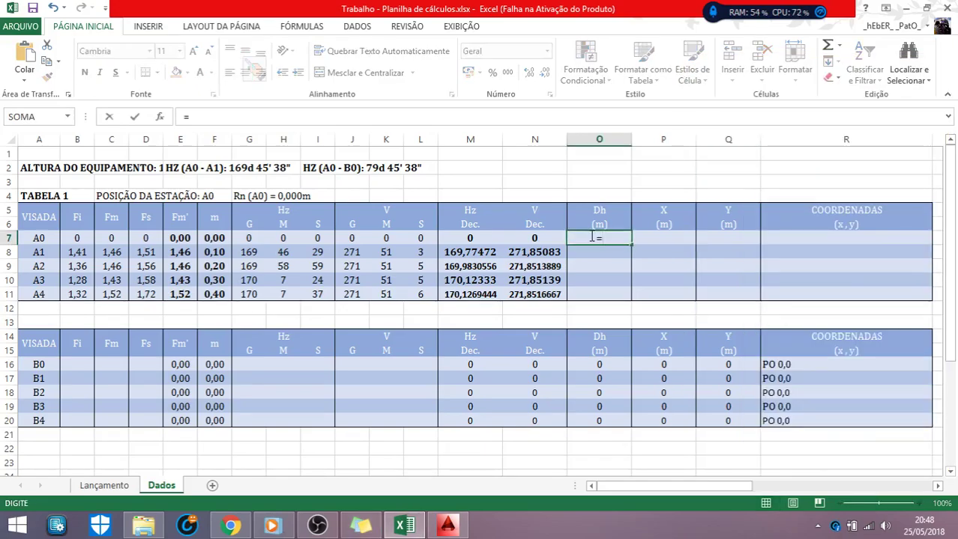
text(100*)
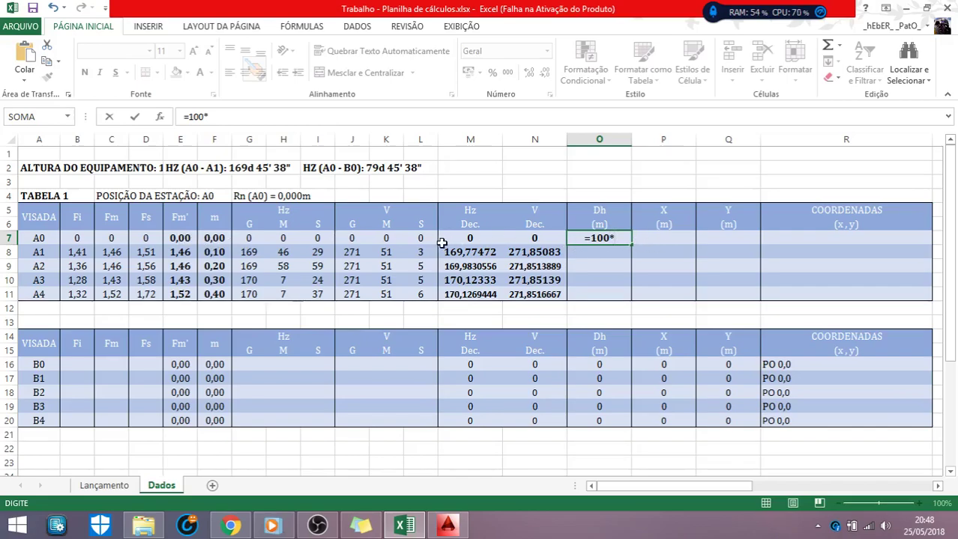
click(215, 238)
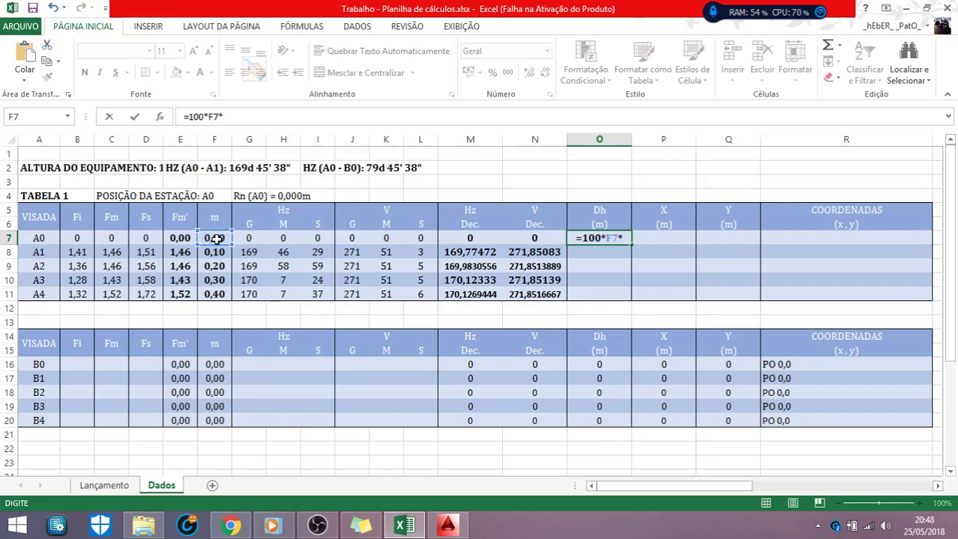
text(cos)
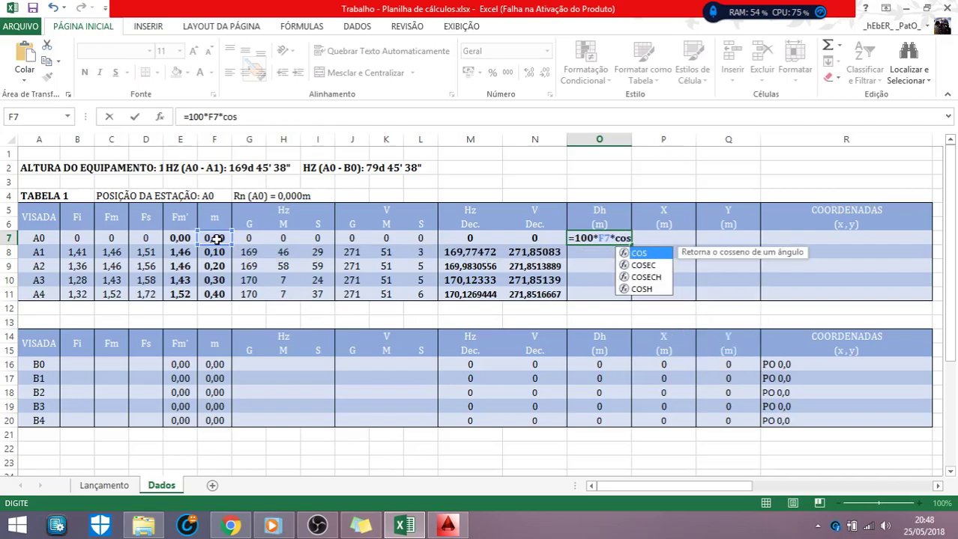
text(()
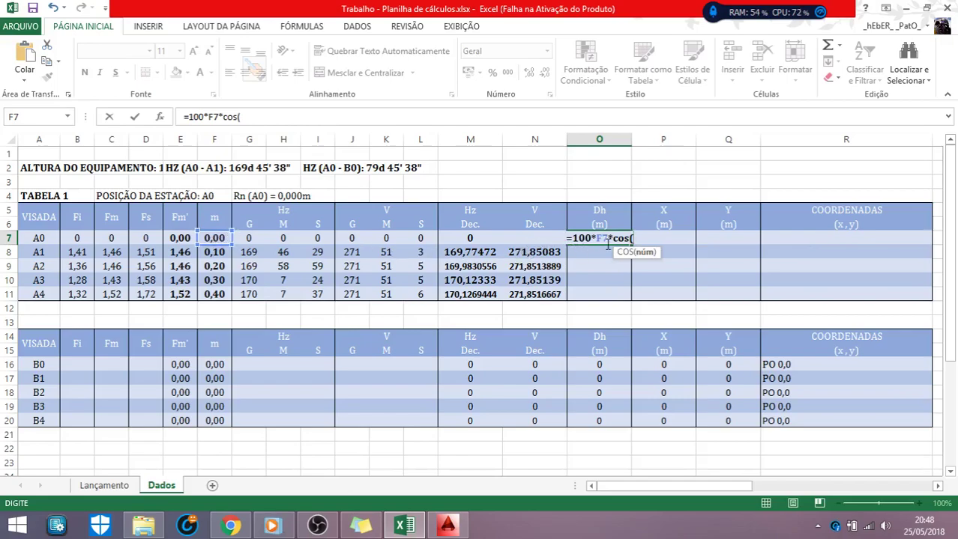
text(90)
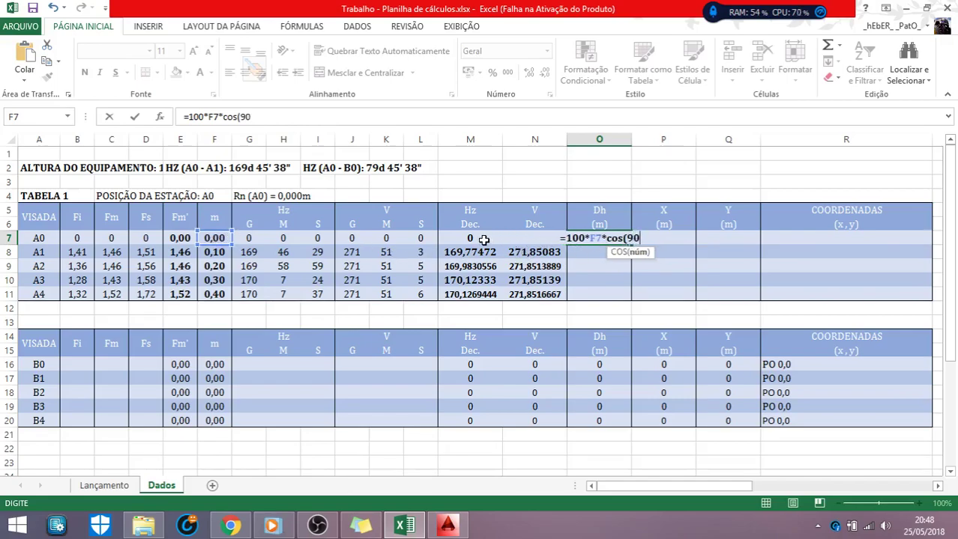
text(-)
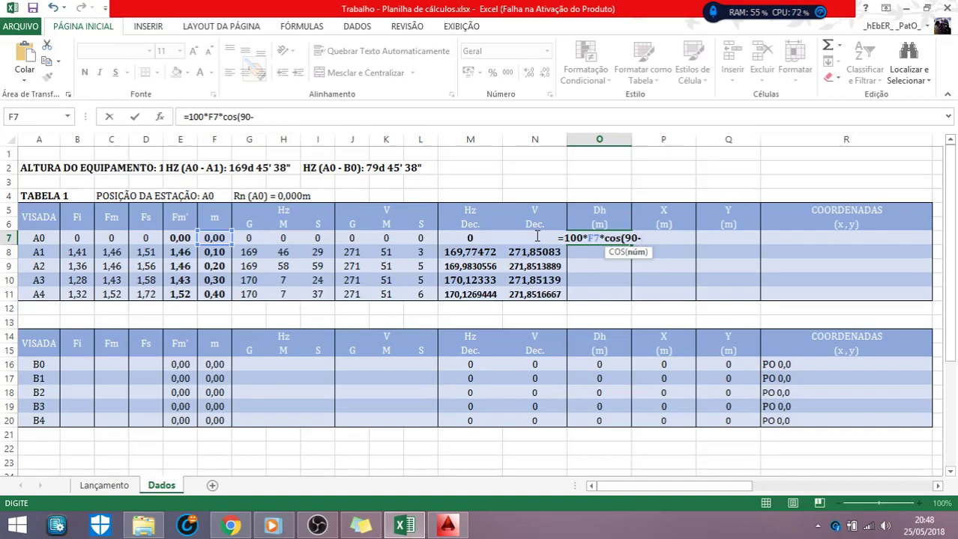
key(F2)
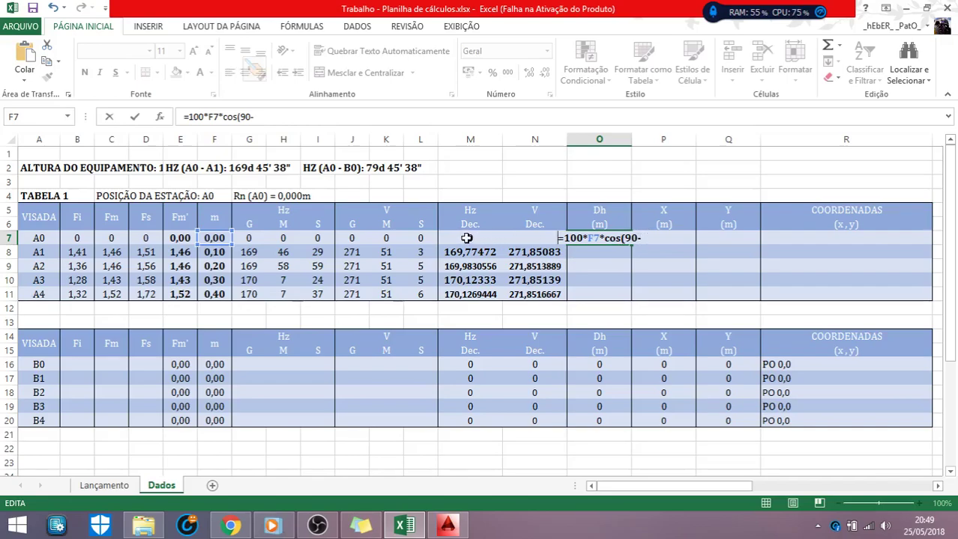
click(463, 237)
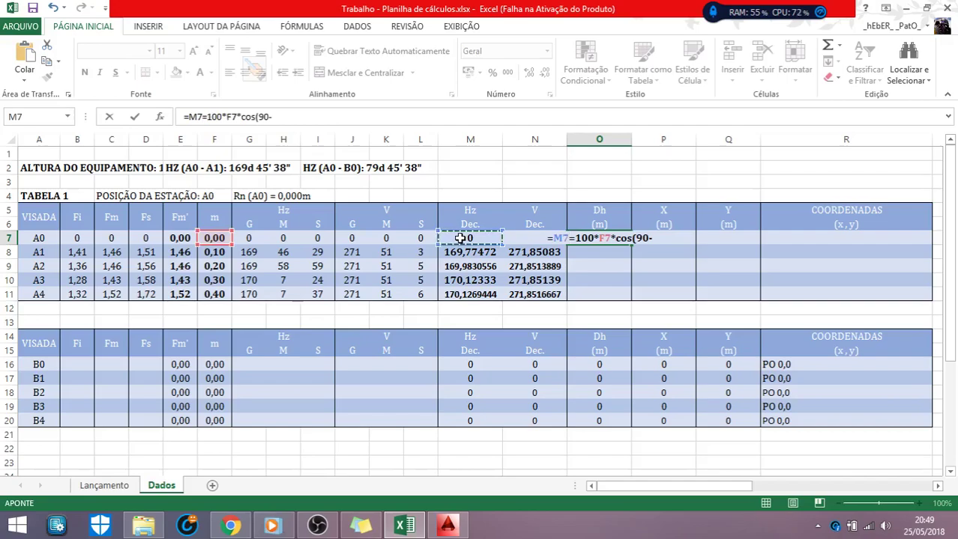
key(Escape)
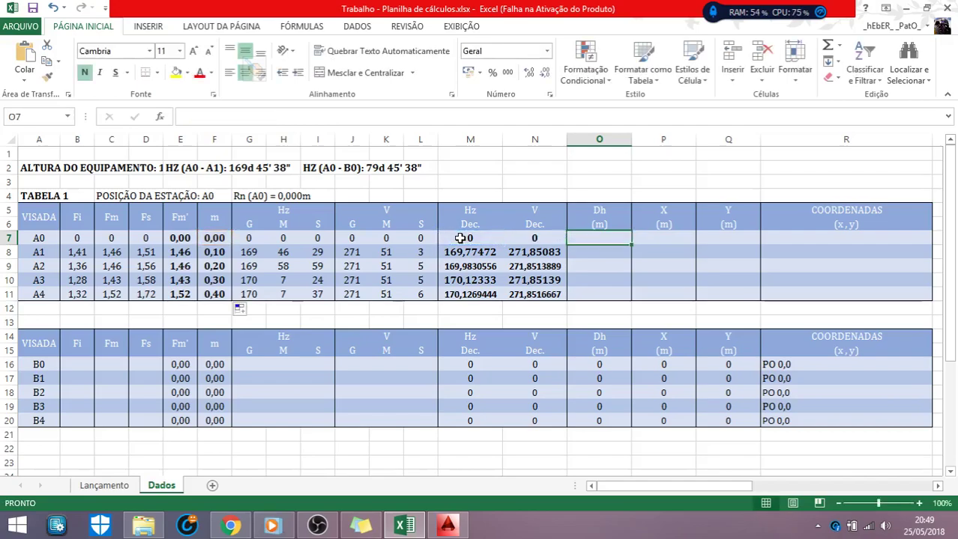
Write the base Dh formula for A0 in O7 as =100*F7*(cos(N7))^2, using m and the decimal vertical angle.
click(658, 241)
click(608, 239)
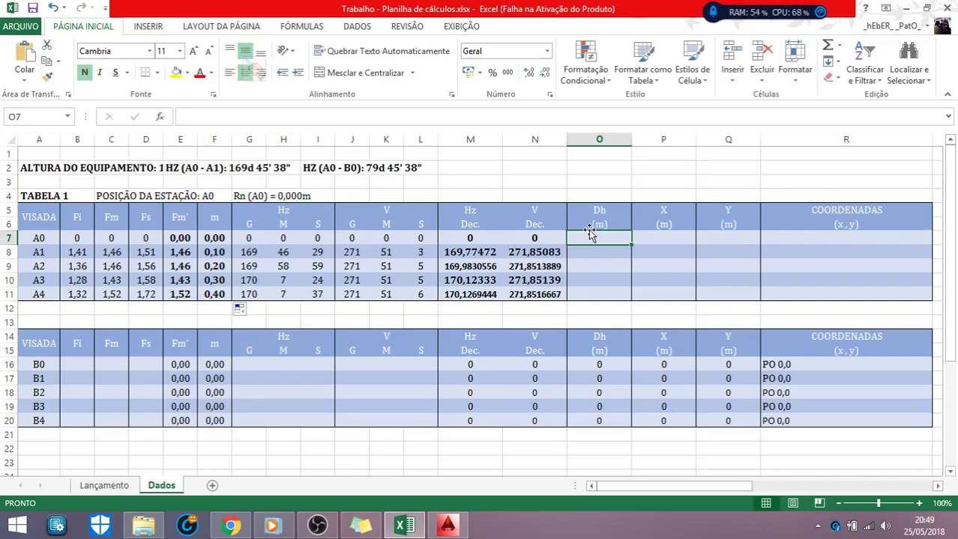
click(262, 114)
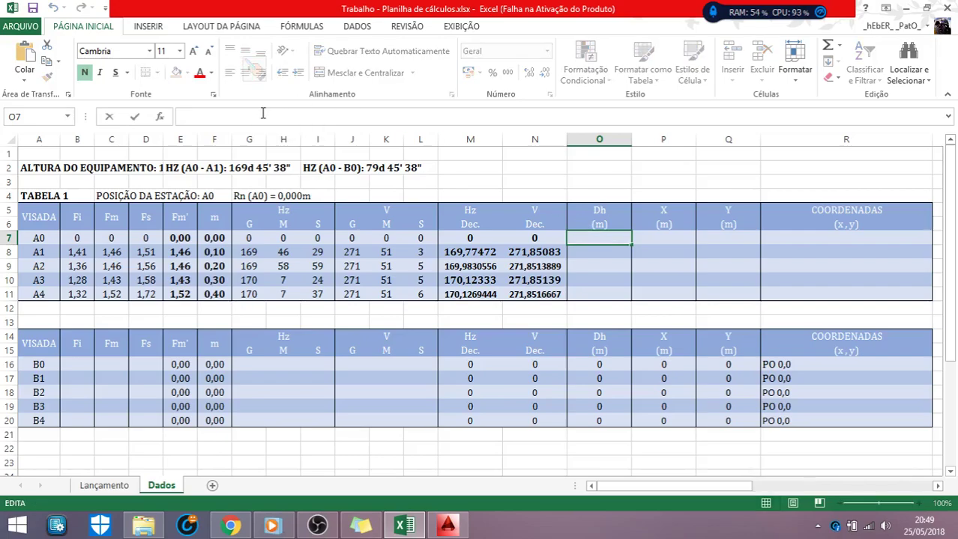
text(=)
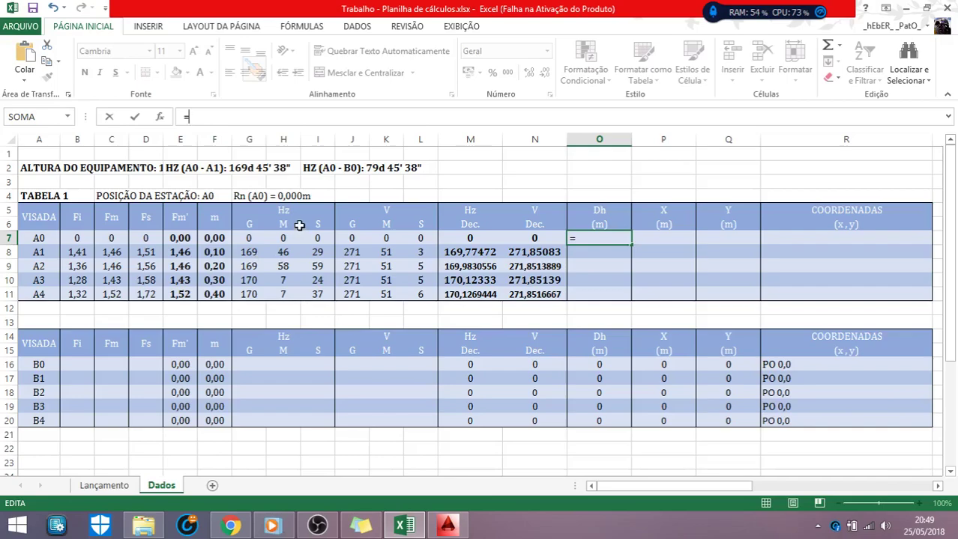
text(100)
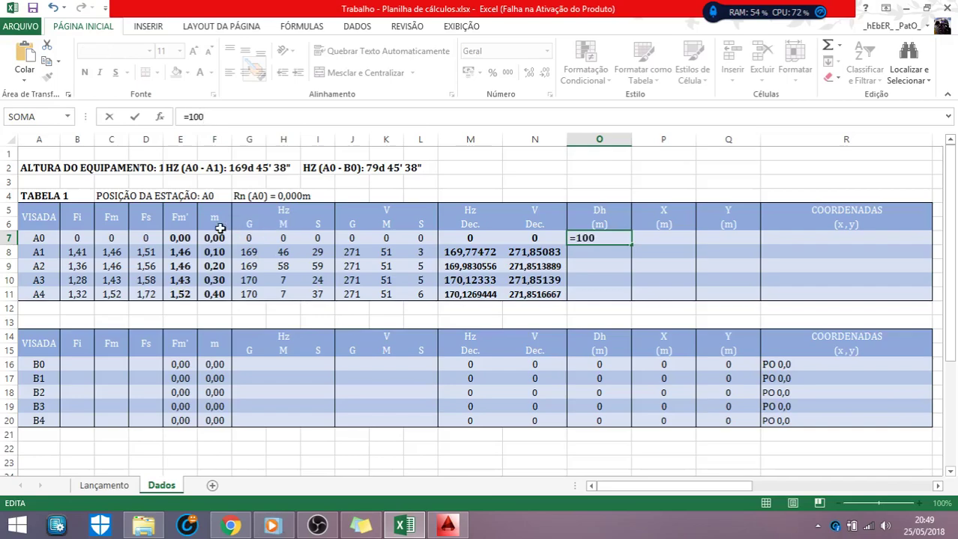
text(*)
click(214, 238)
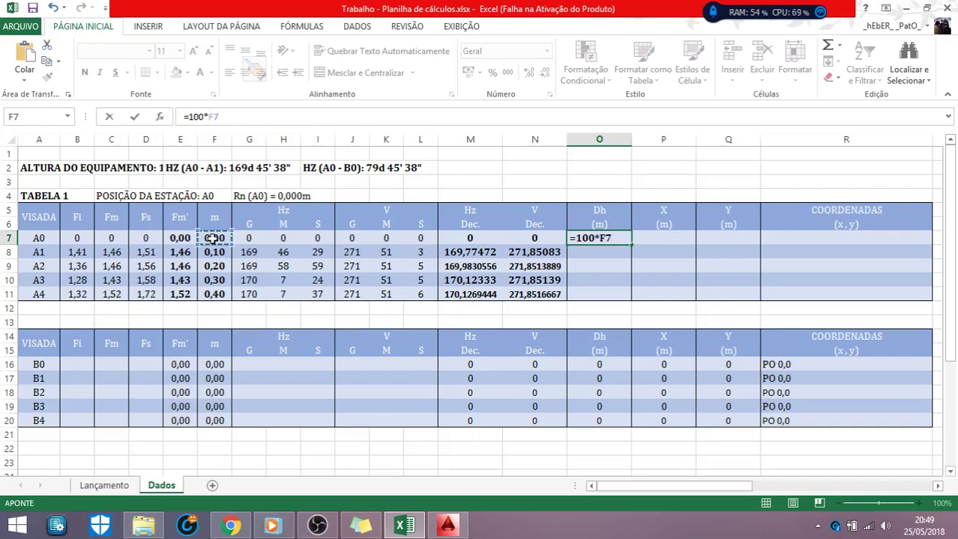
text(*cos()
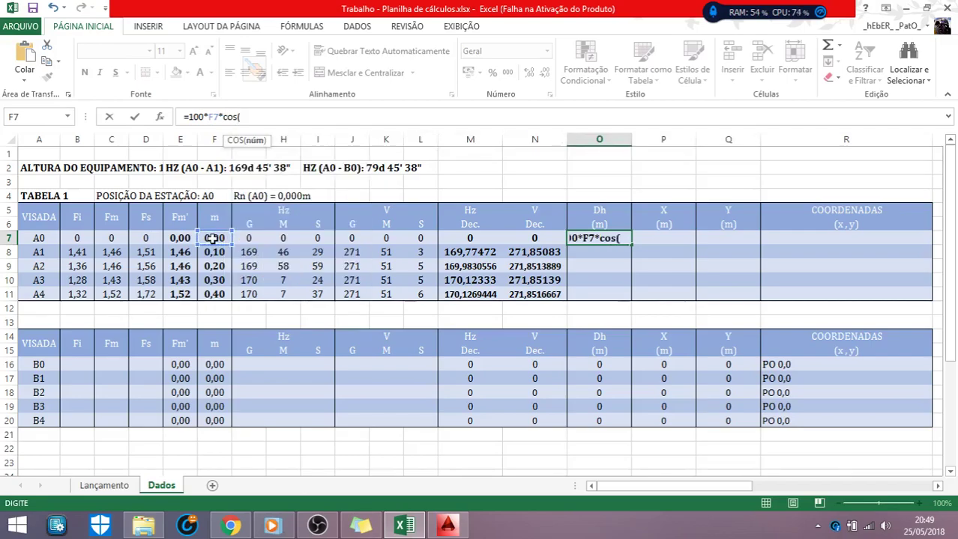
click(535, 237)
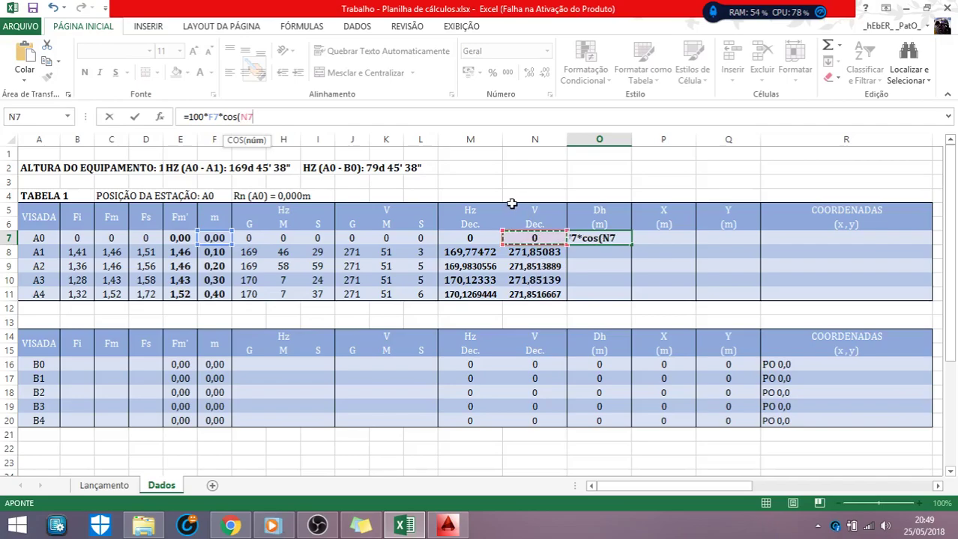
text())
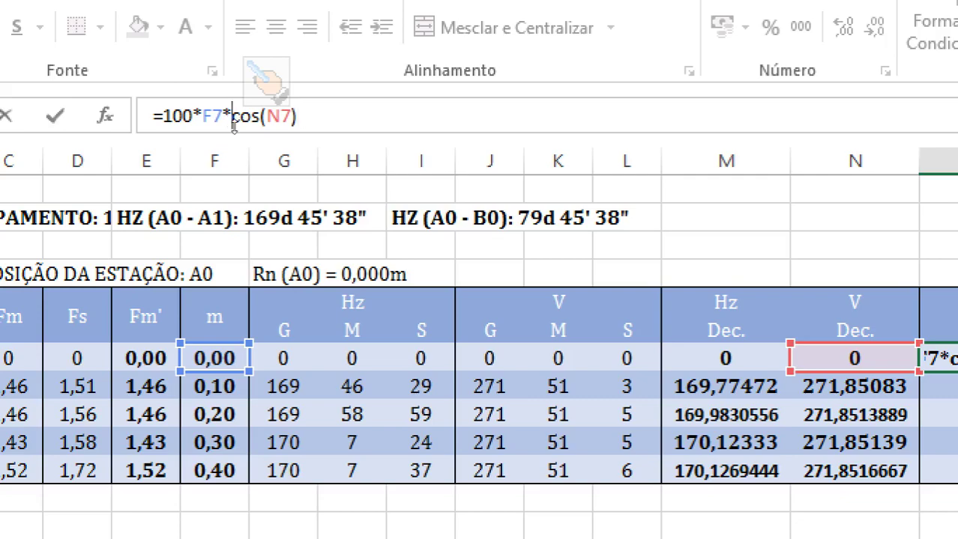
text(()
key(End)
text()^2)
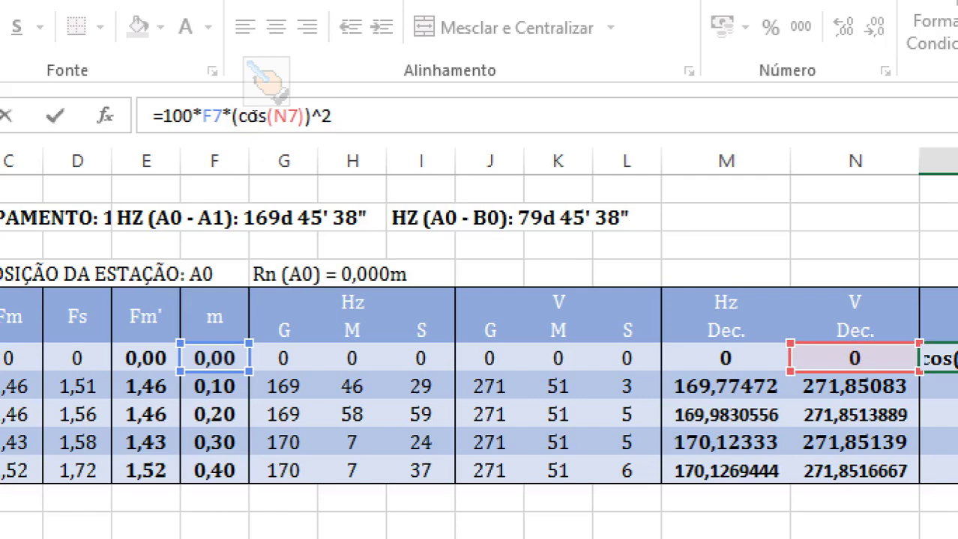
Change the cosine argument in O7 to RADIANOS(90-N7) and commit the formula =100*F7*(COS(RADIANOS(90-N7)))^2.
click(274, 116)
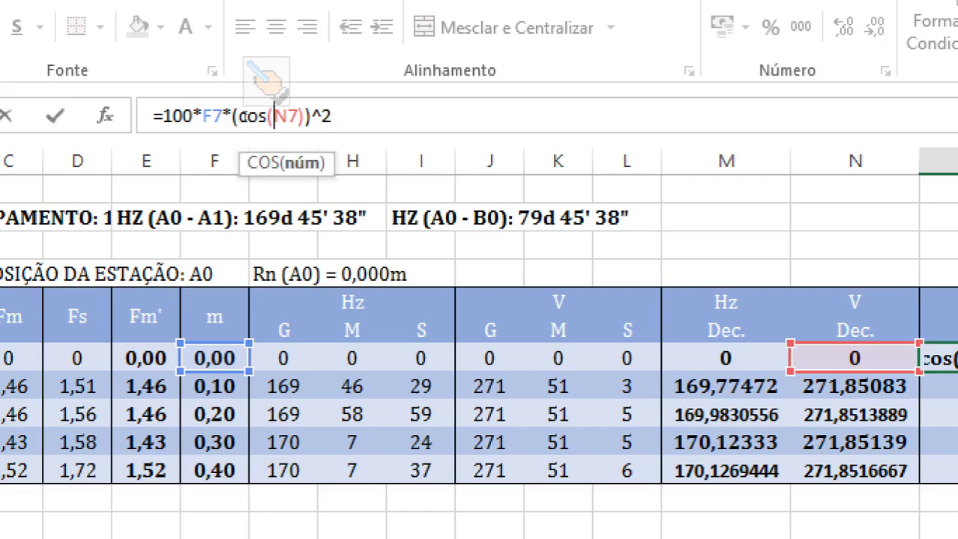
text(90)
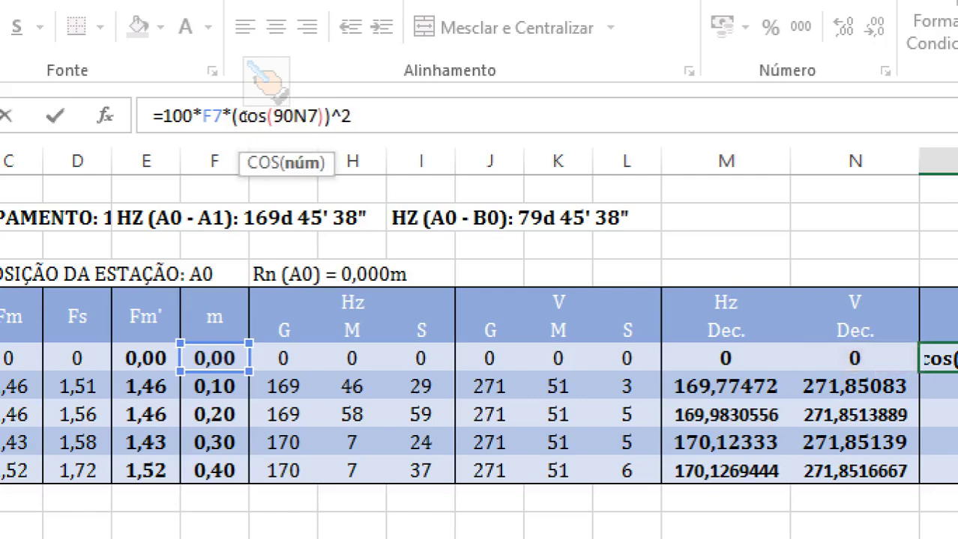
text(-)
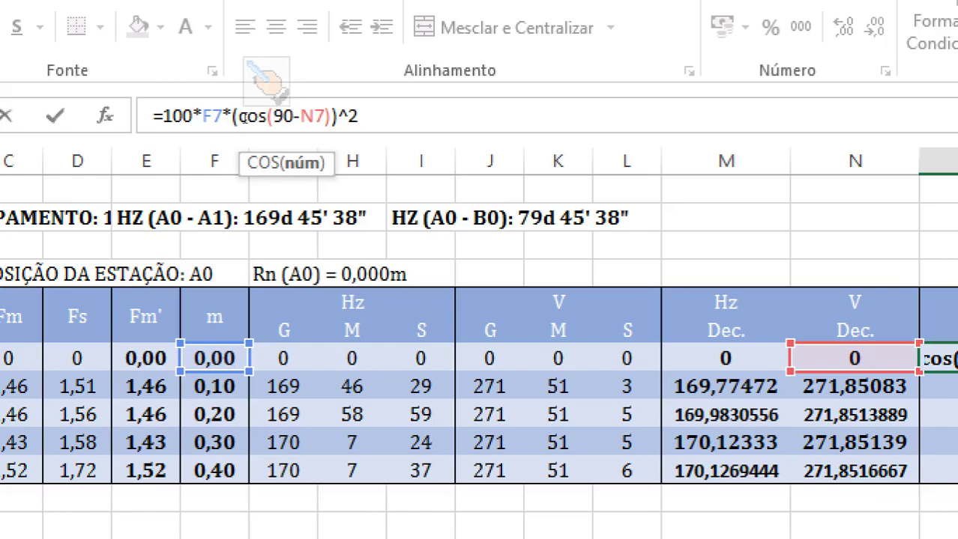
text(RADIO)
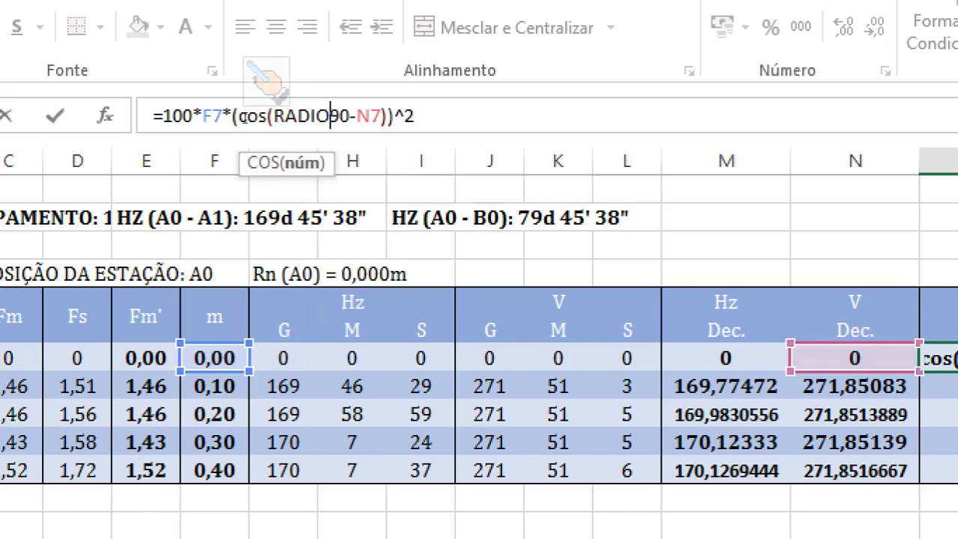
key(BackSpace)
text(ANOS()
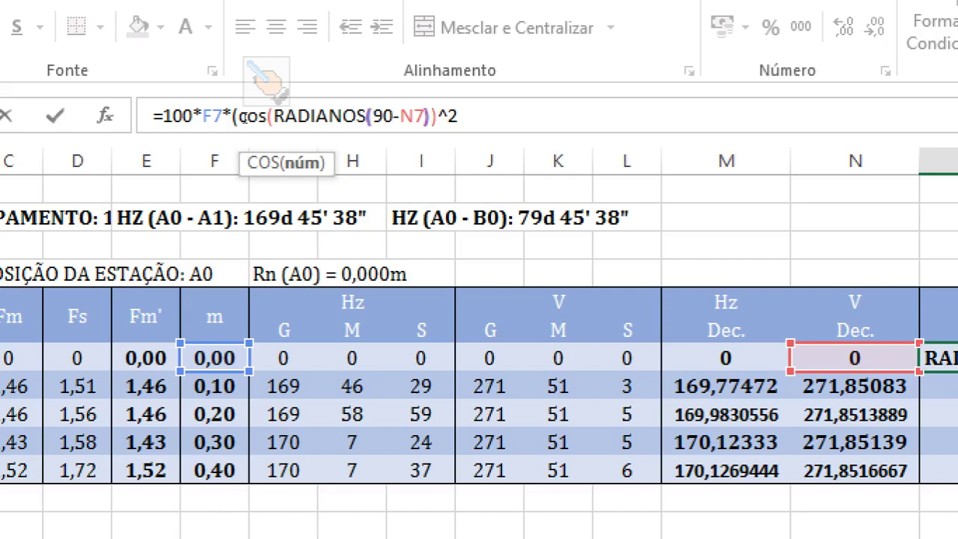
click(373, 116)
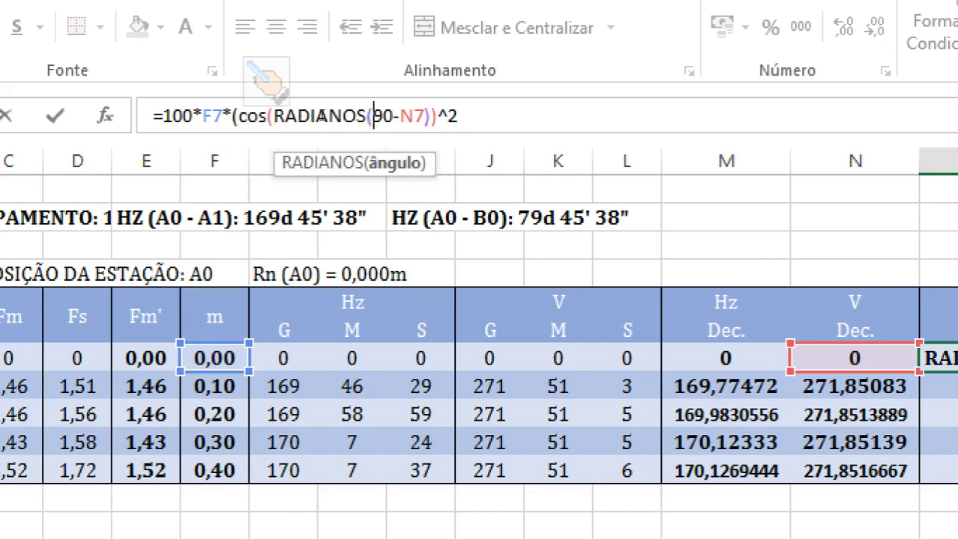
text())
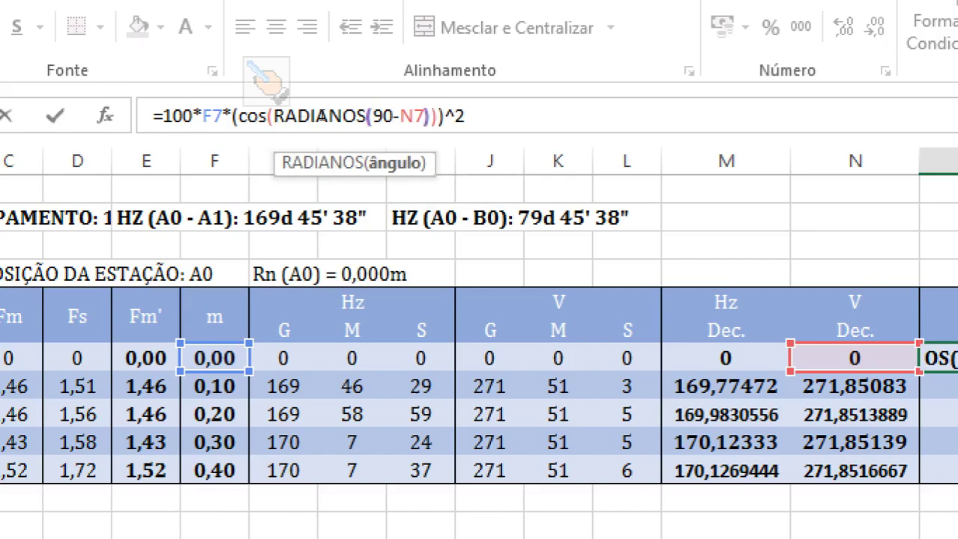
text(F)
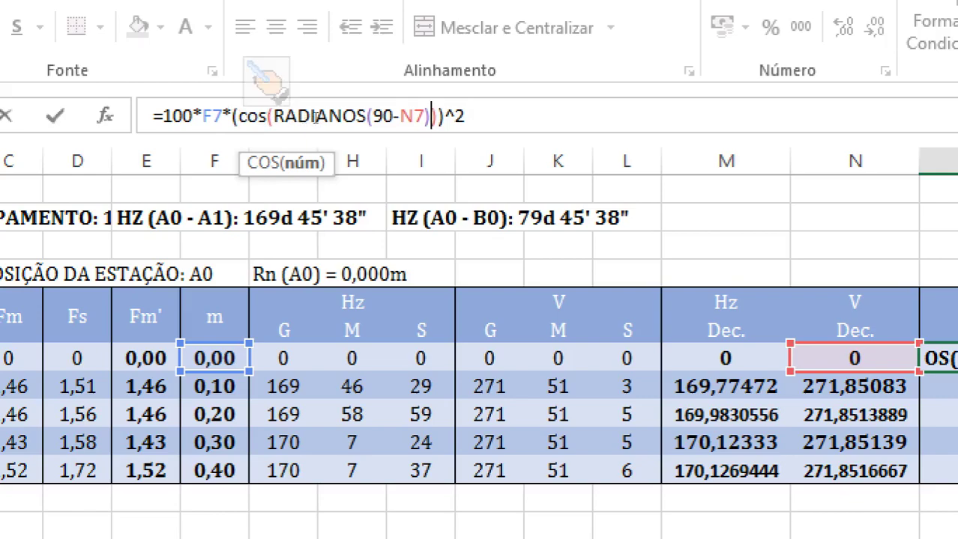
key(Return)
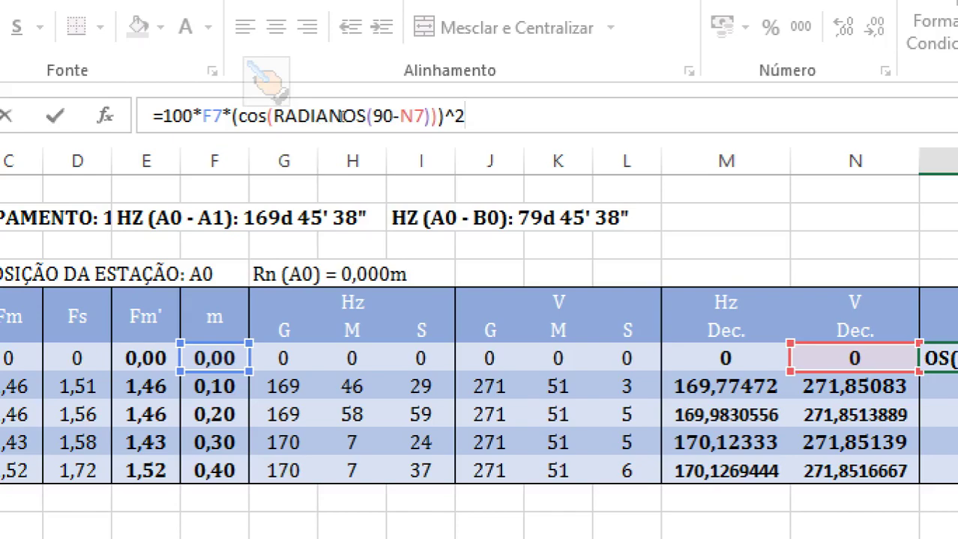
key(Return)
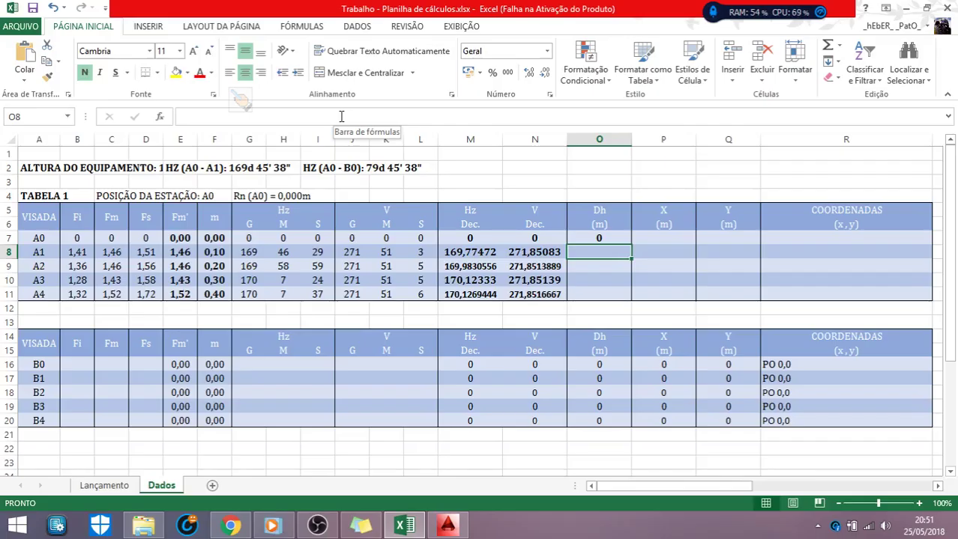
Fill the Dh formula from O7 down to O11 without formatting.
click(611, 238)
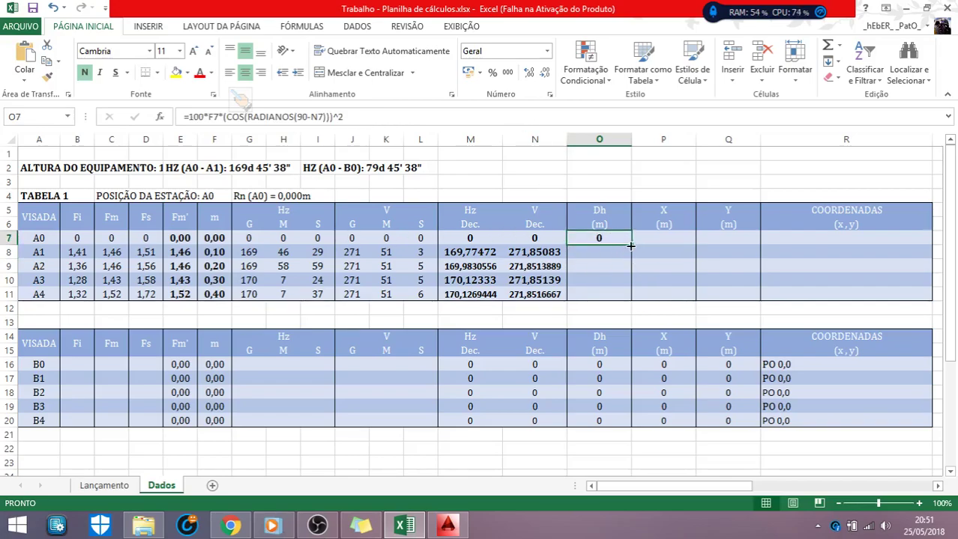
drag(632, 245, 626, 303)
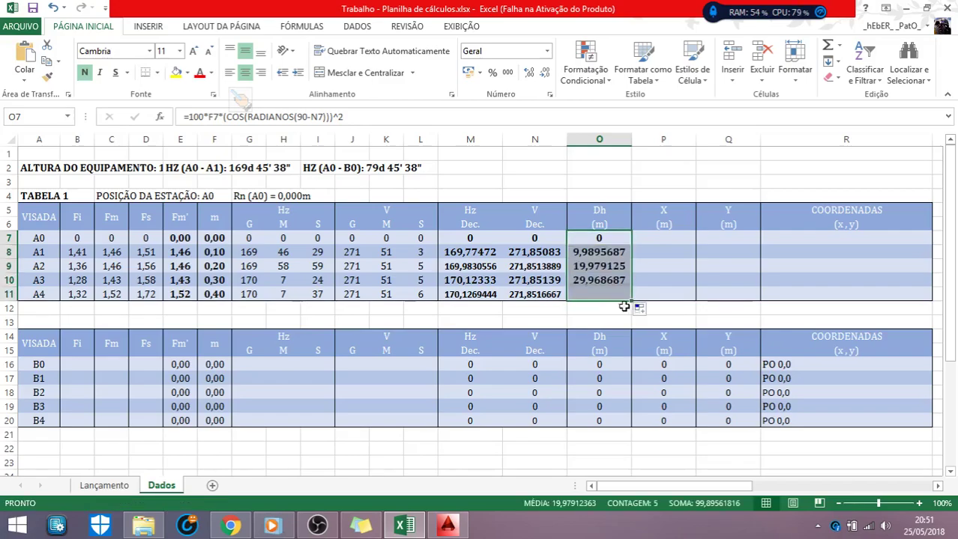
click(649, 310)
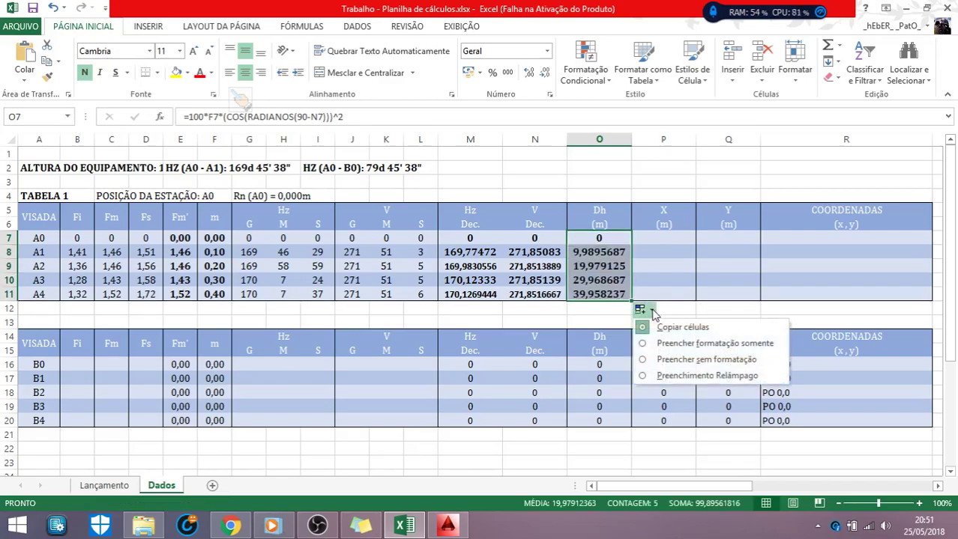
click(672, 362)
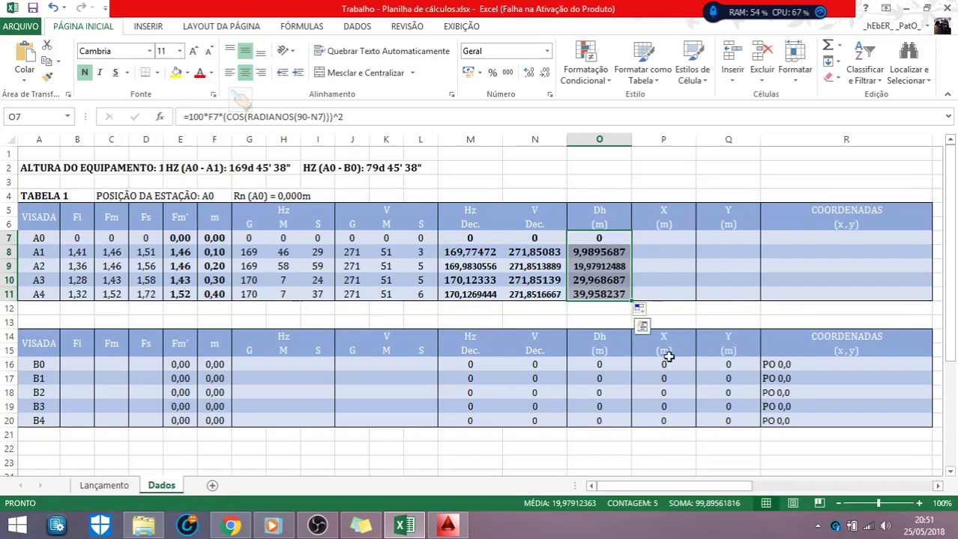
Review the filled Dh formulas and results for points A0 to A4 in O7 through O11.
click(591, 239)
click(589, 255)
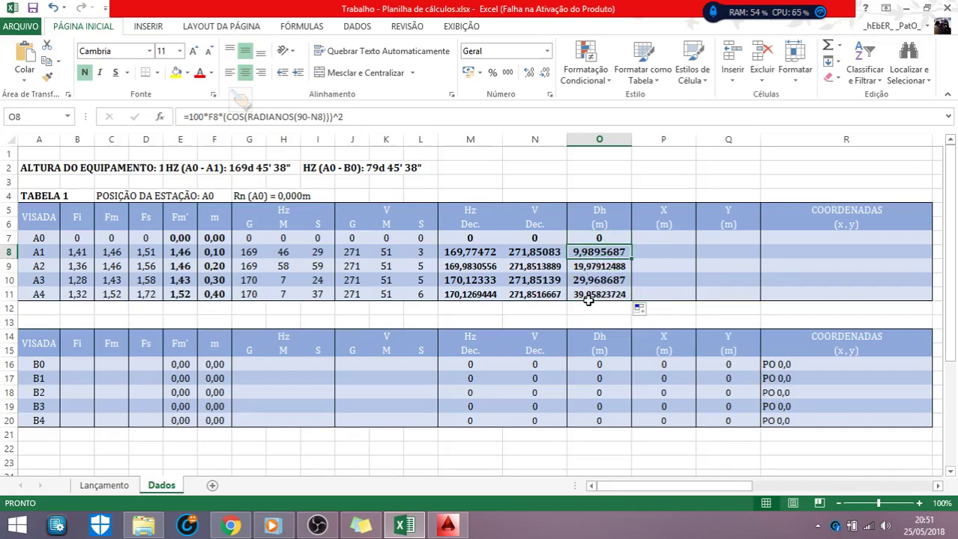
click(587, 296)
mouse_move(609, 489)
mouse_down()
mouse_move(756, 488)
mouse_move(614, 482)
mouse_up()
click(601, 253)
click(583, 237)
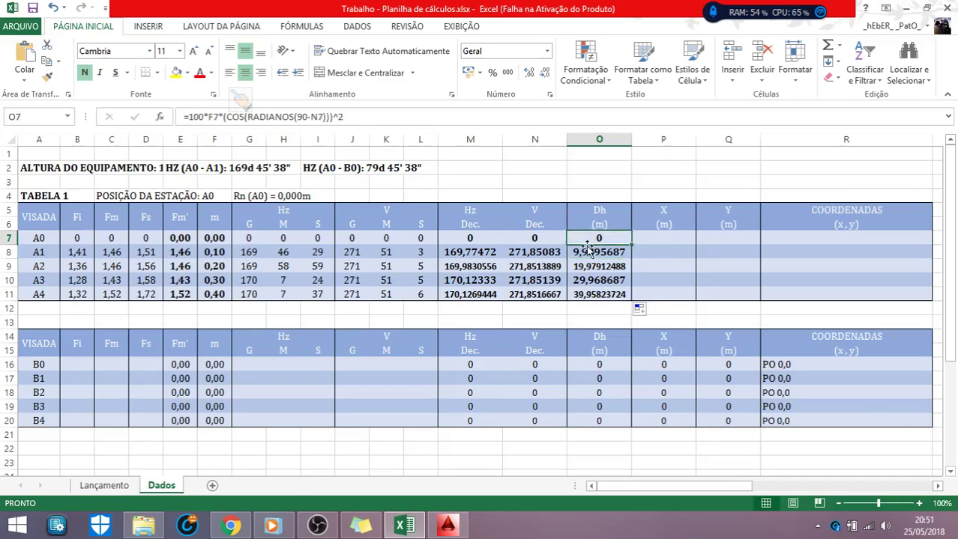
click(587, 252)
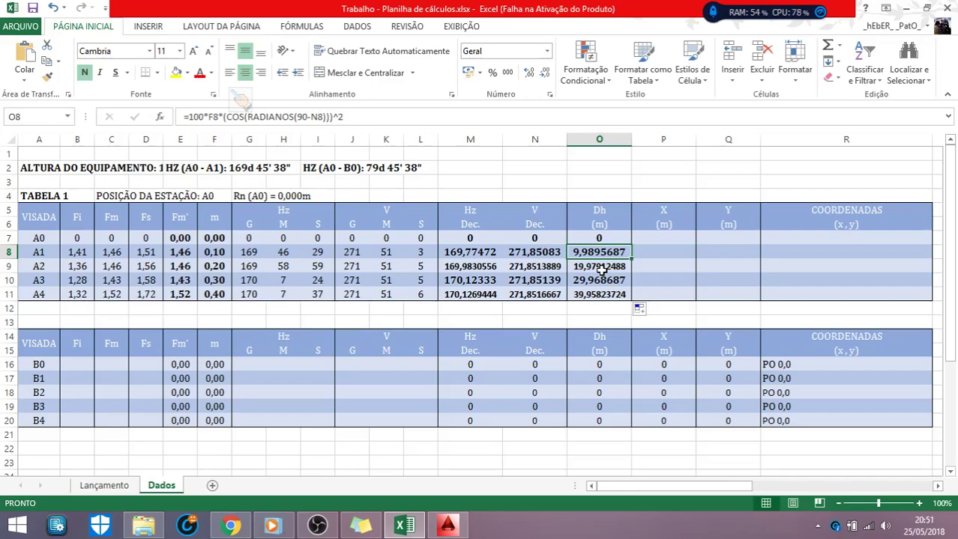
click(592, 266)
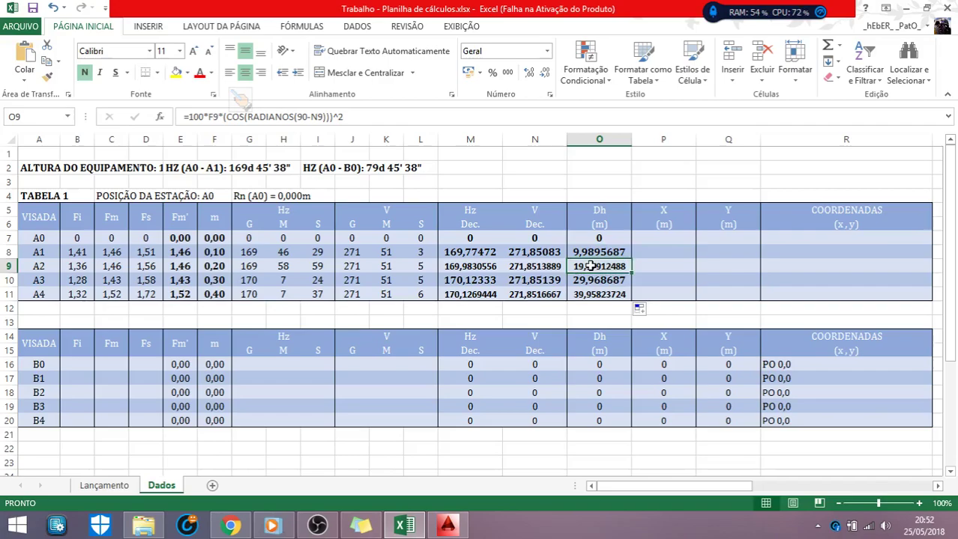
click(587, 253)
click(592, 294)
click(589, 238)
click(589, 252)
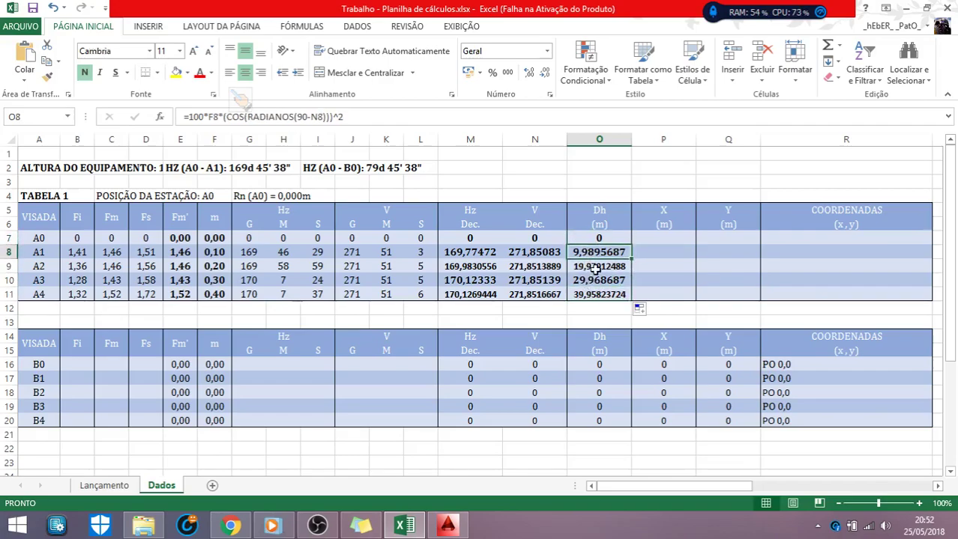
click(592, 266)
click(588, 253)
click(584, 267)
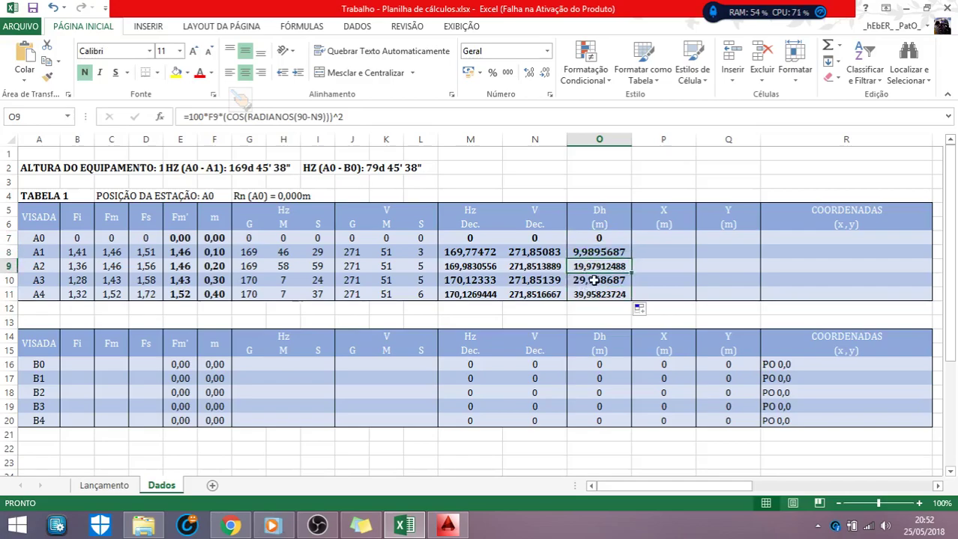
click(593, 279)
click(589, 295)
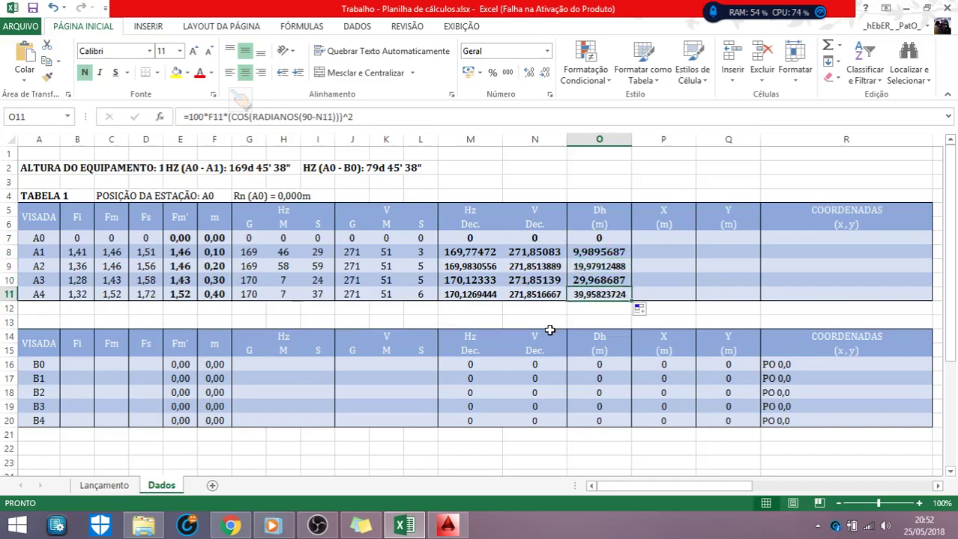
Consult the X and Y formulas in item 3.1 of the sticky note and locate their empty columns in Tabela 1.
click(638, 294)
click(657, 238)
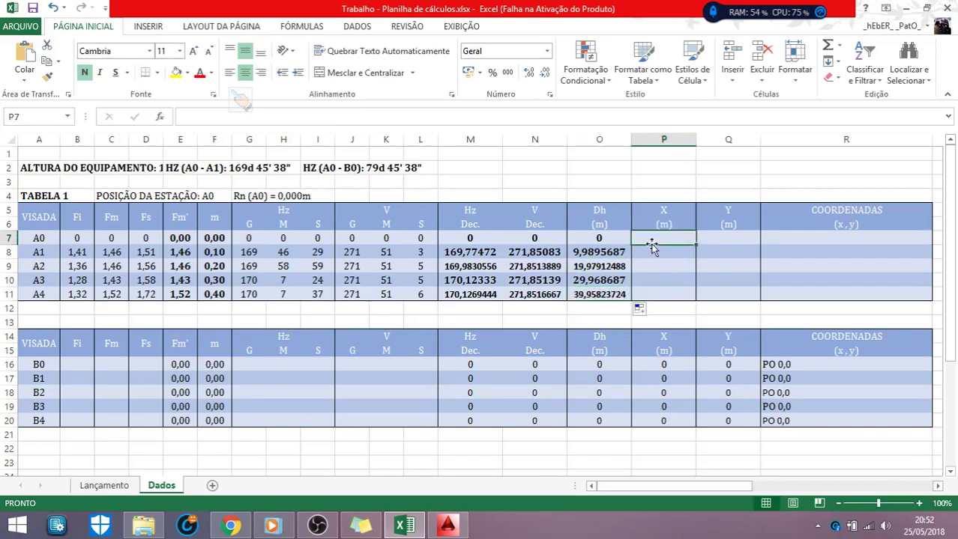
click(722, 241)
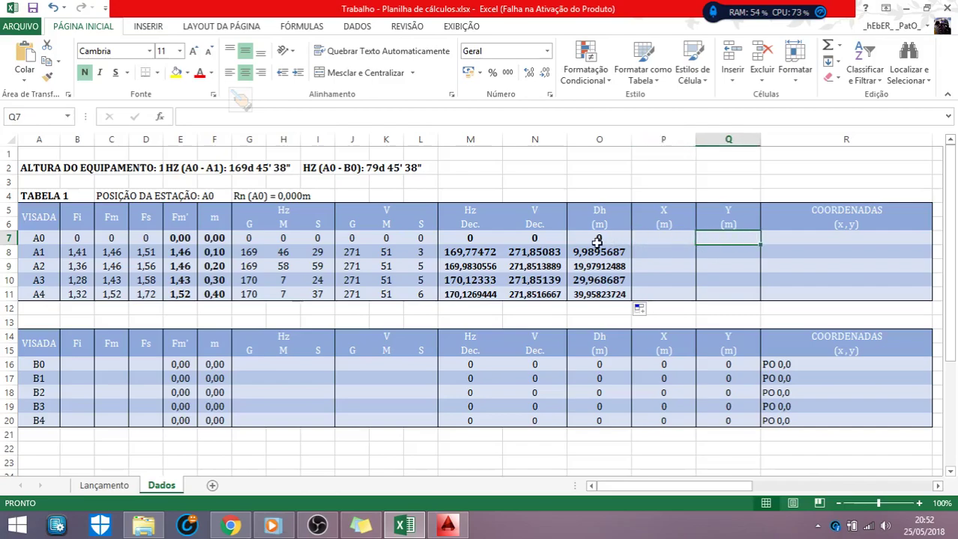
click(597, 240)
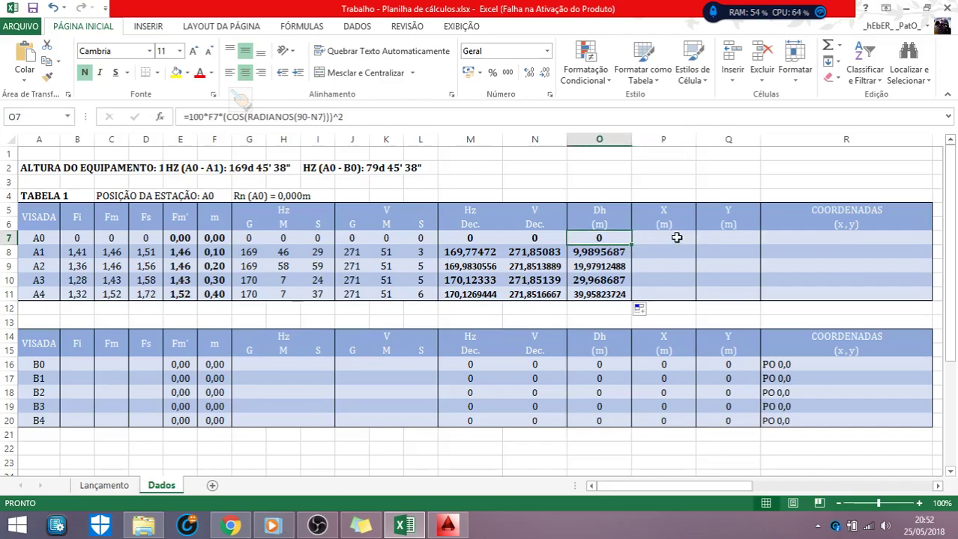
click(676, 237)
click(723, 239)
click(645, 239)
click(715, 239)
click(670, 236)
key(alt+Tab)
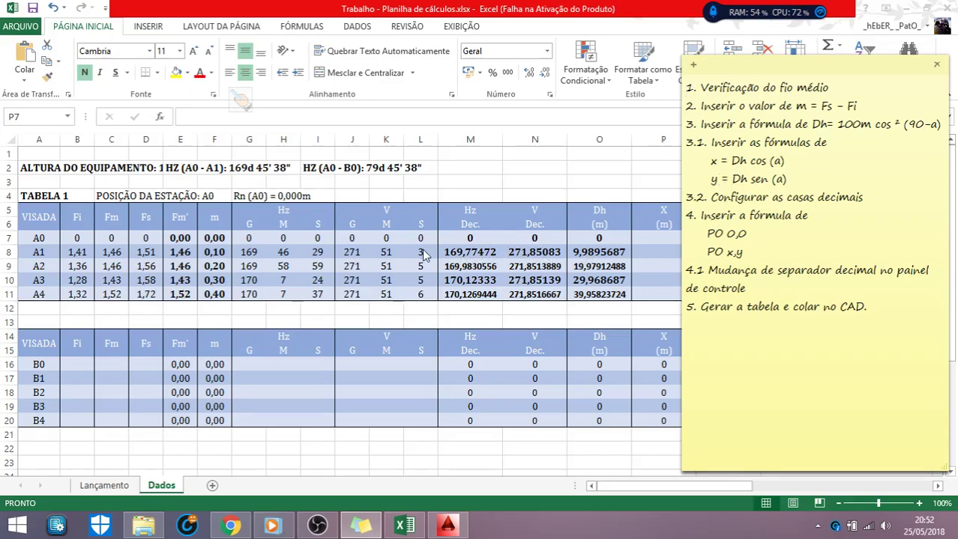
key(alt+Tab)
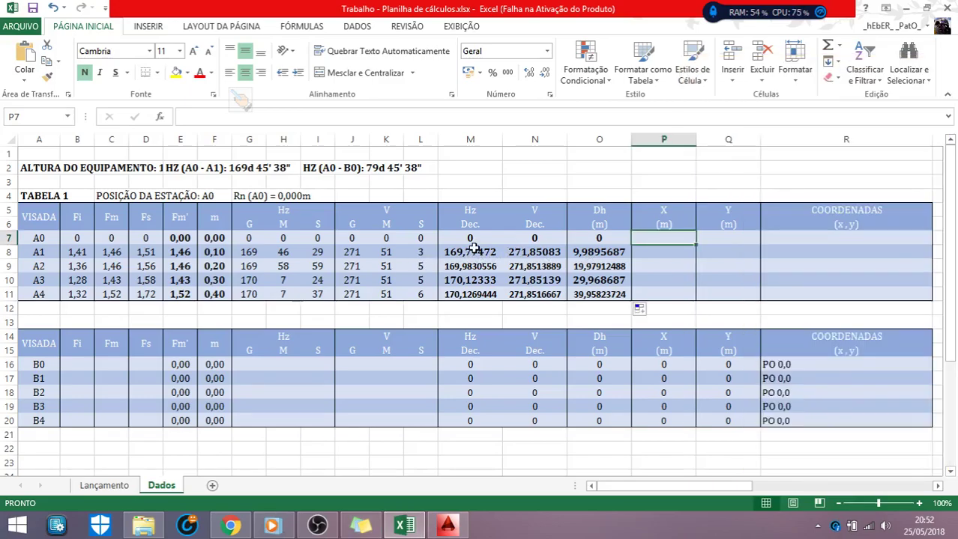
click(732, 238)
drag(672, 238, 654, 251)
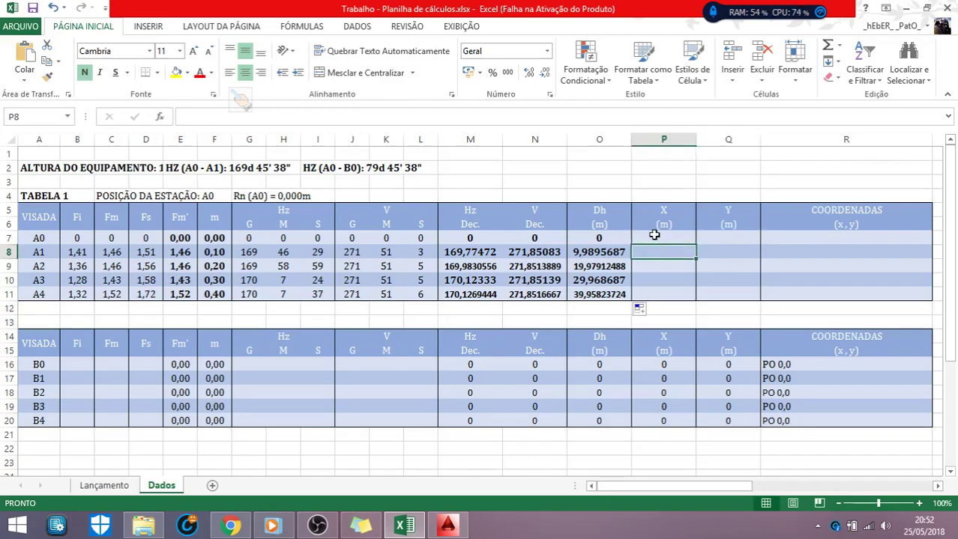
click(655, 235)
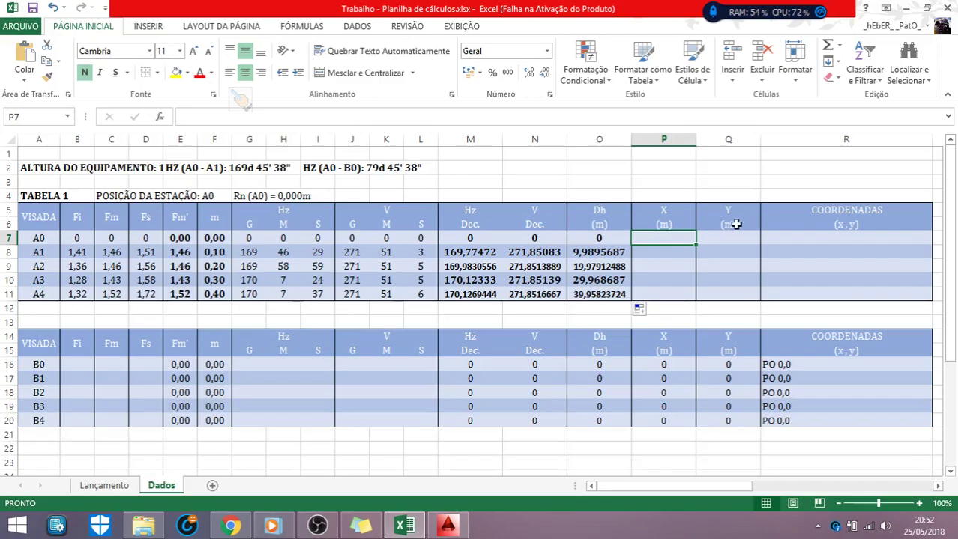
click(731, 234)
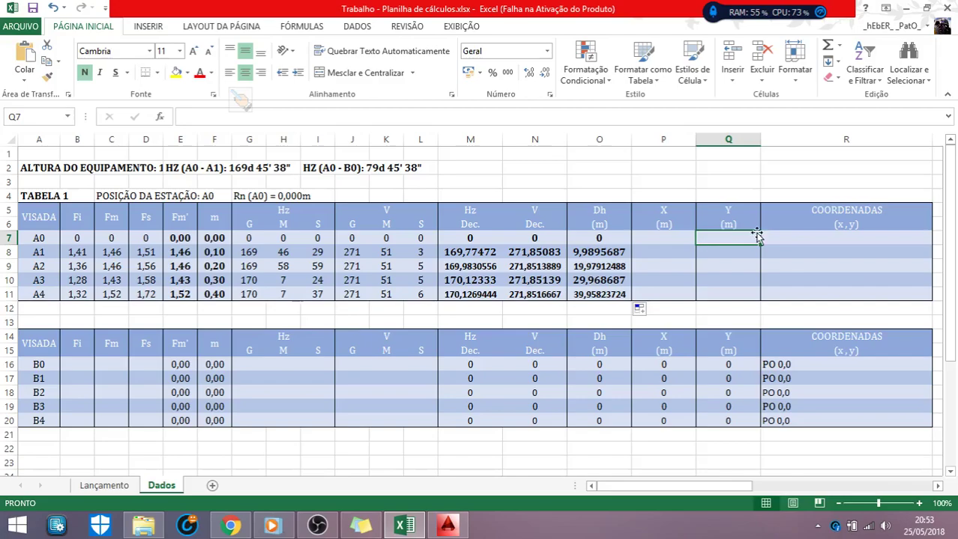
Write the base X formula for A0 in P7 as =O7*COS(M7), using Dh and the decimal horizontal angle.
click(659, 241)
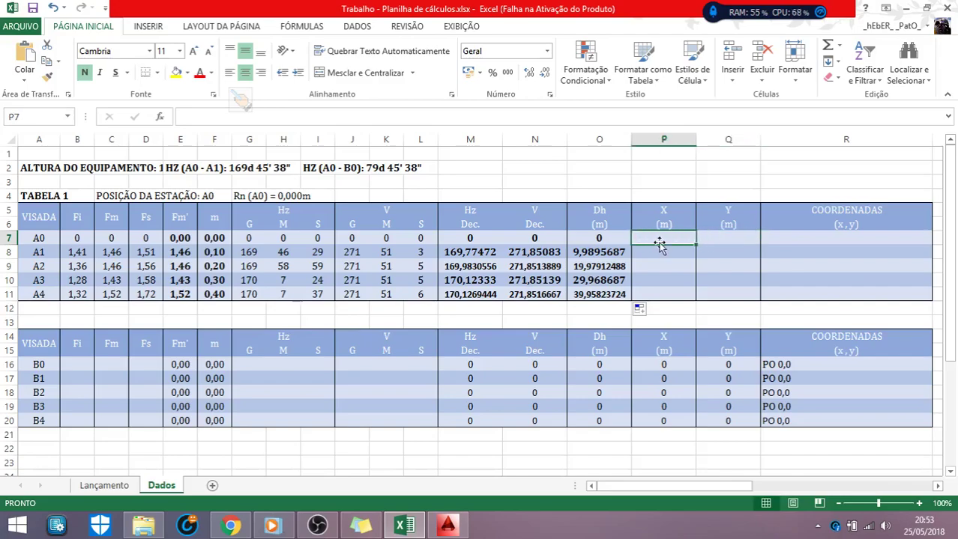
text(=)
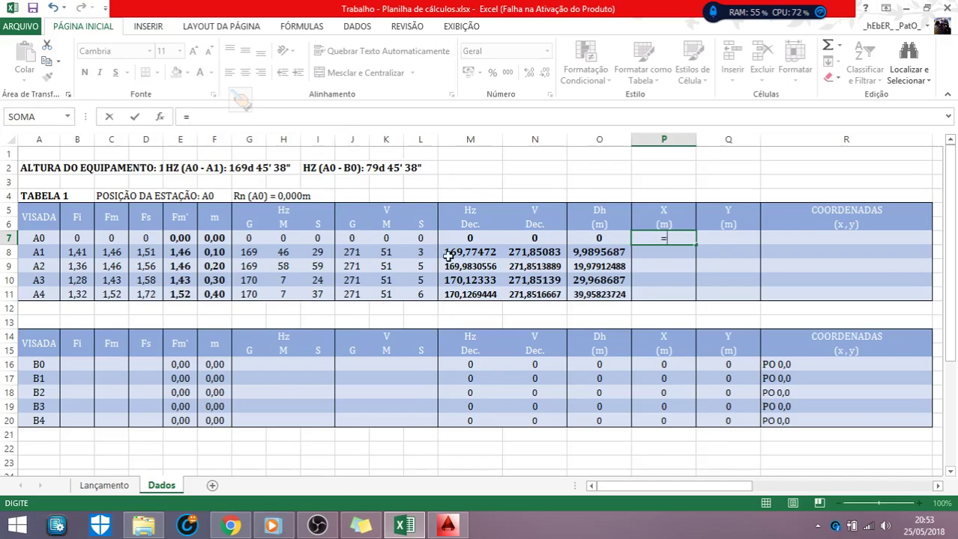
click(581, 242)
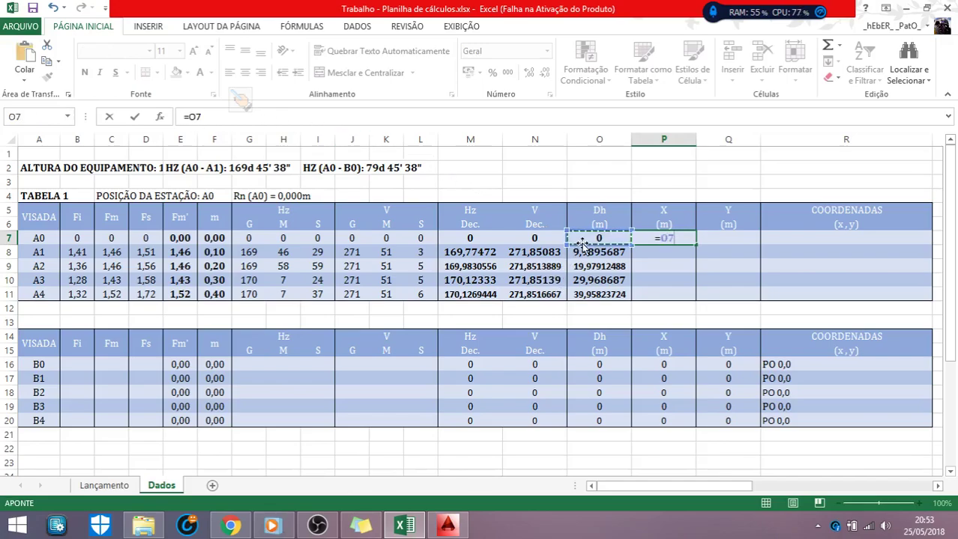
text(*)
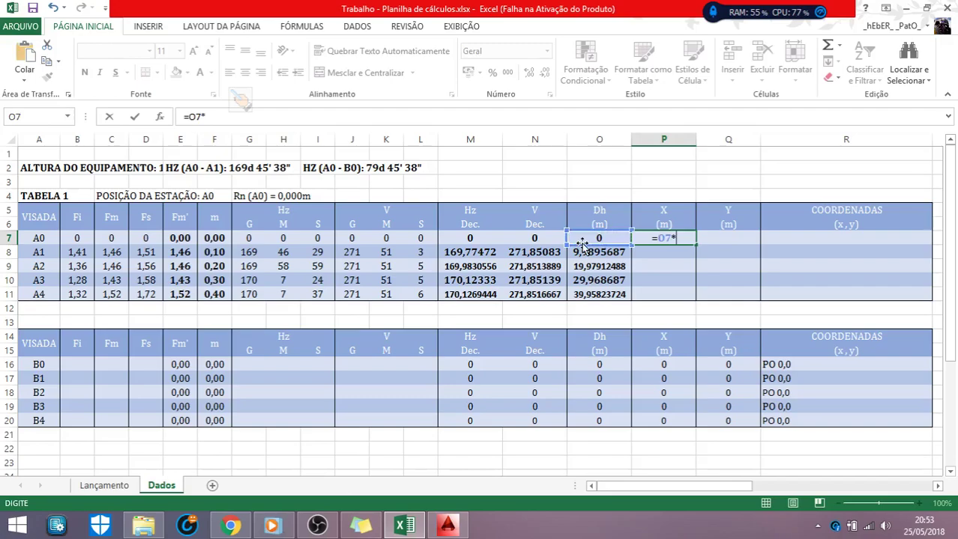
text(COS()
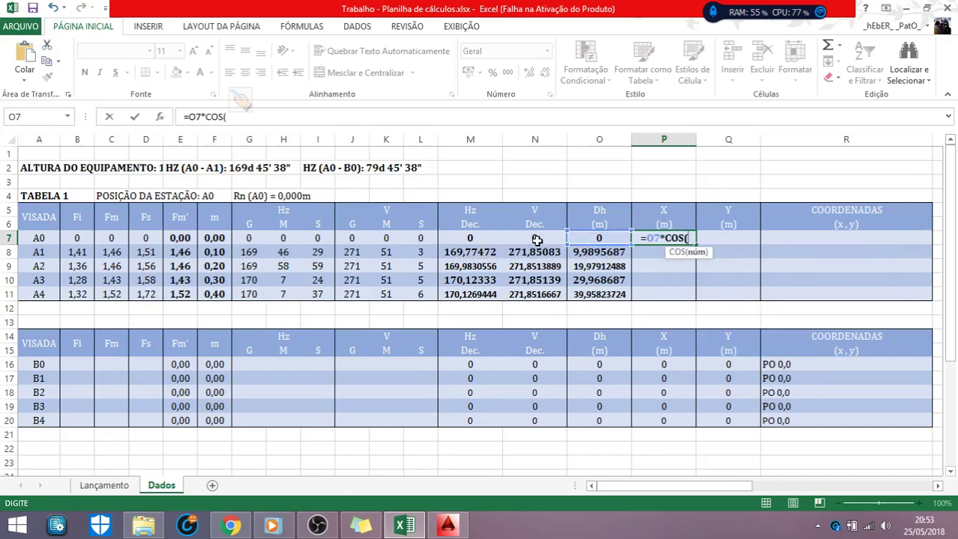
click(462, 239)
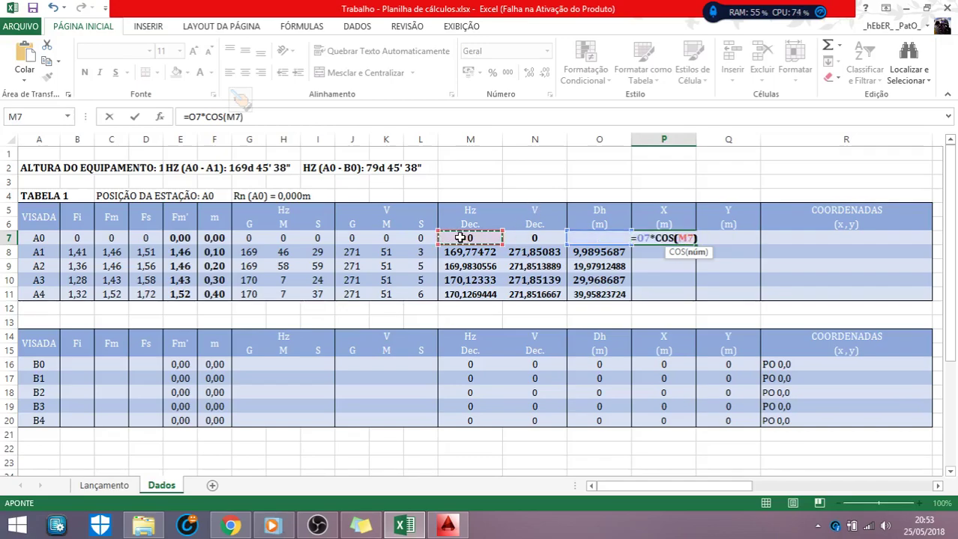
text())
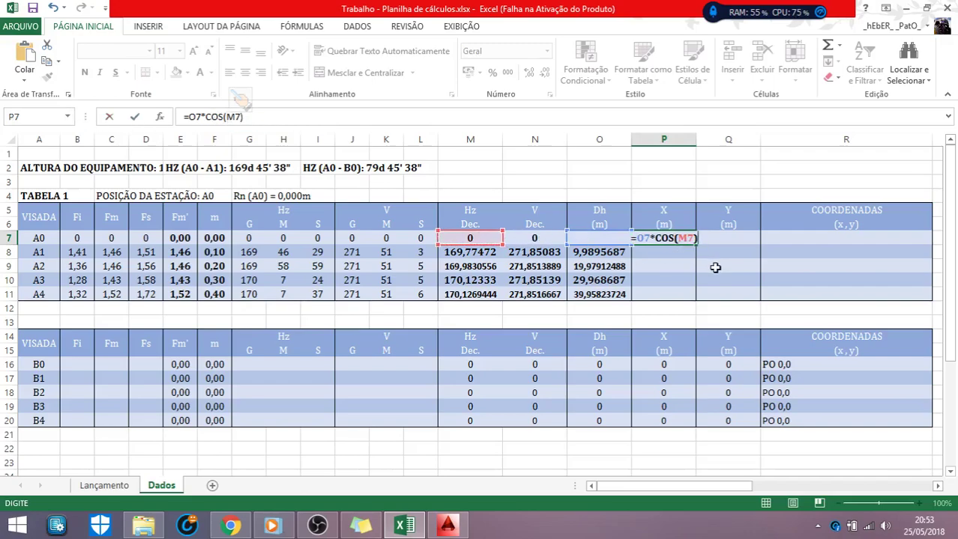
Convert the cosine argument in P7 to radians and commit the formula =O7*COS(RADIANOS(M7)).
click(244, 117)
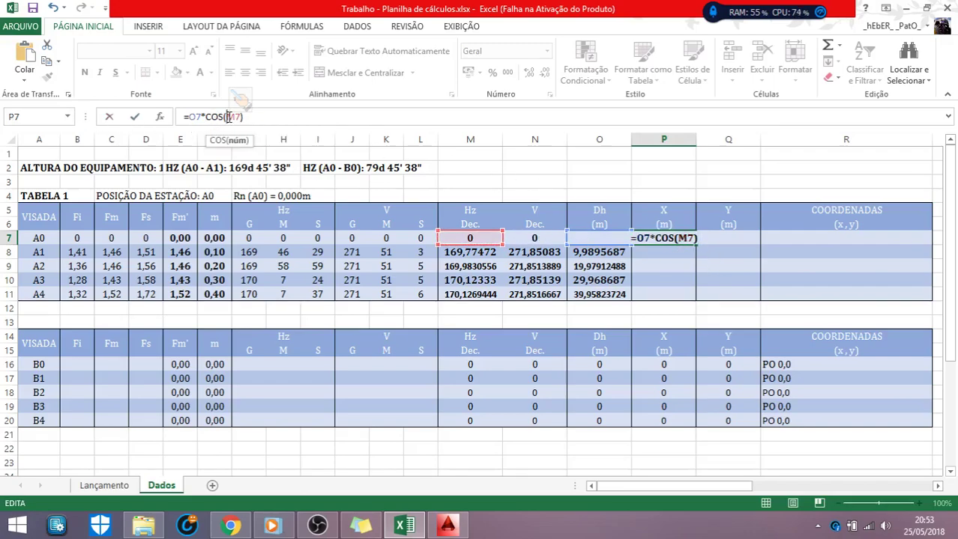
text(RADIANO)
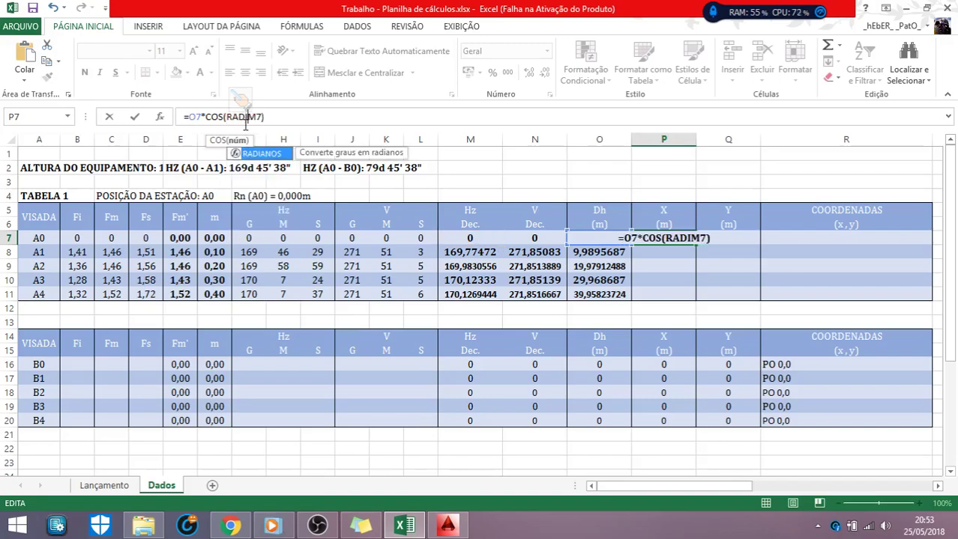
text(S(M7)
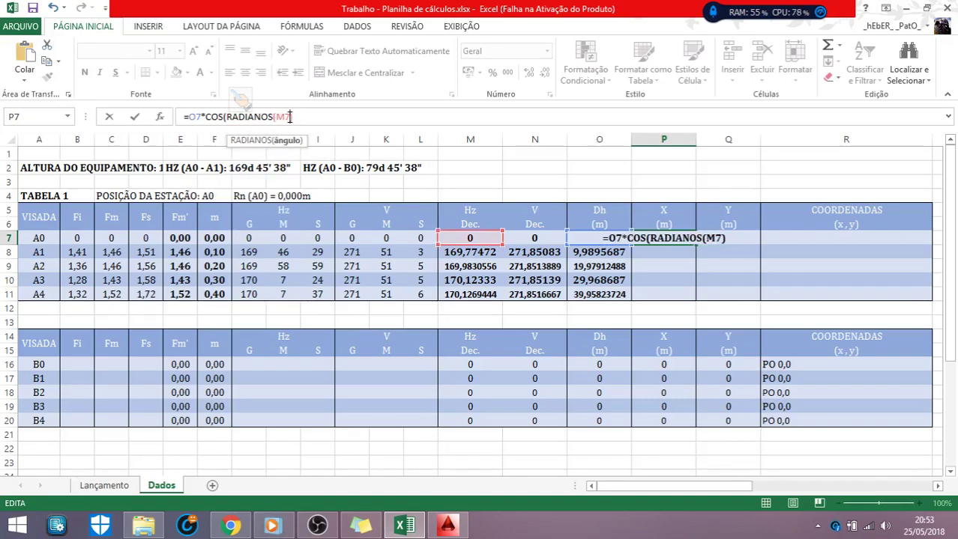
text())
click(293, 116)
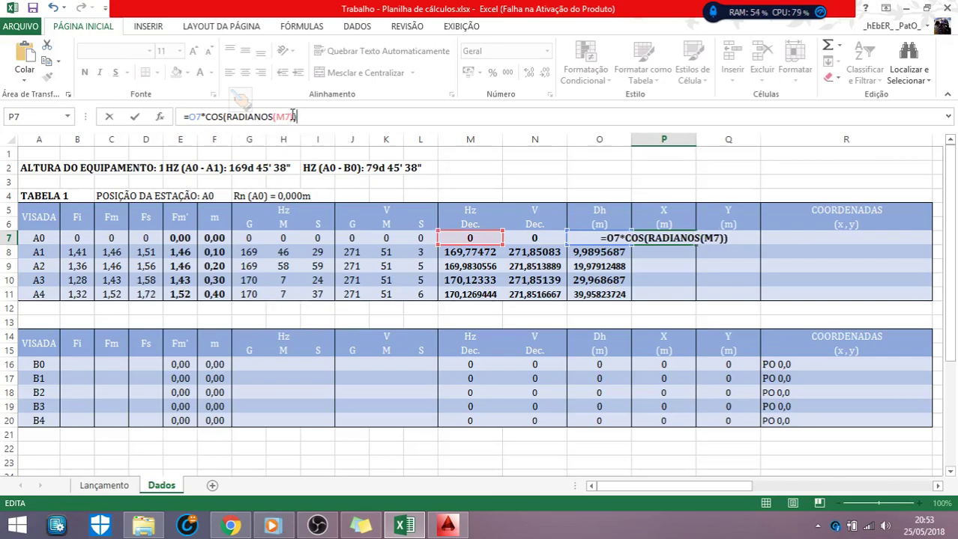
key(Return)
Fill the X formula from P7 down to P11 without formatting.
click(671, 239)
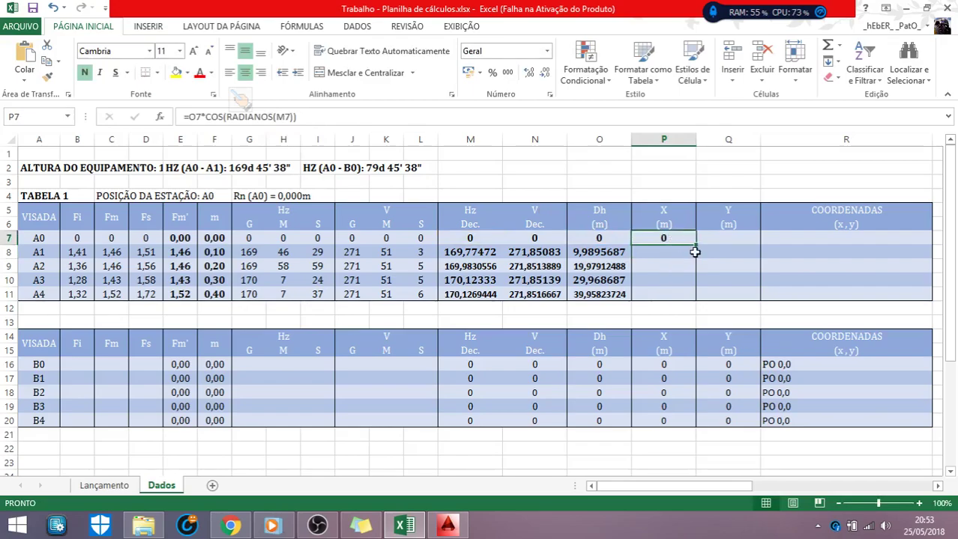
drag(696, 245, 694, 302)
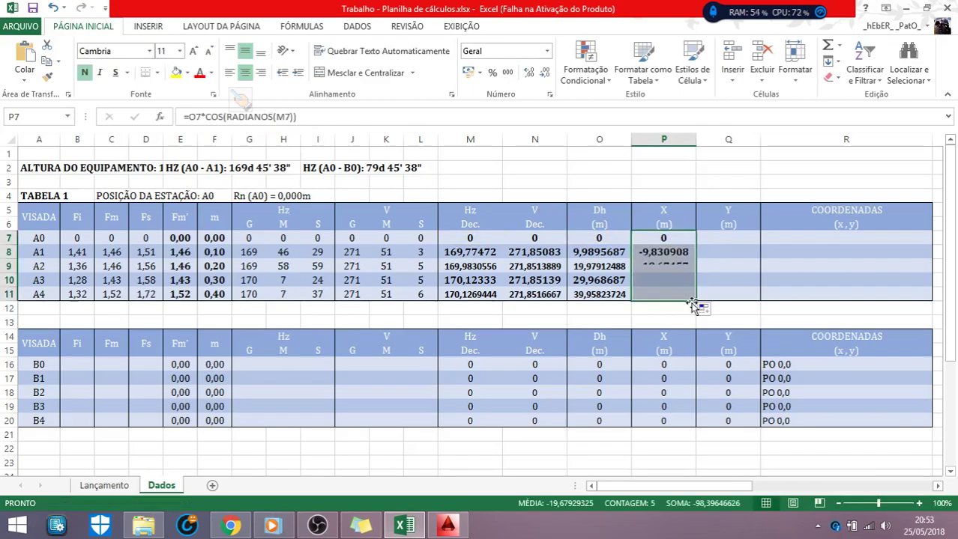
click(714, 310)
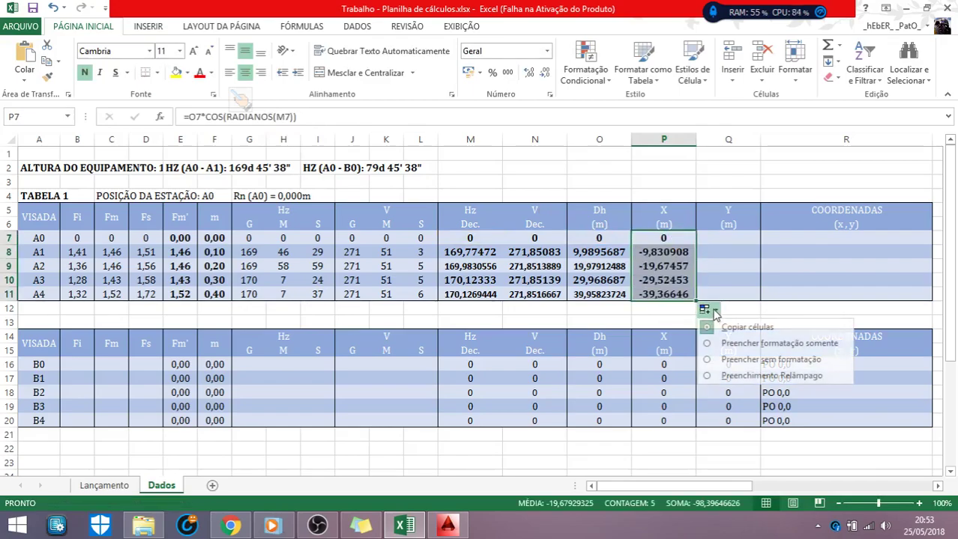
click(731, 360)
Review the filled X results in P7 through P11, ending on the empty Y cell for A0.
click(650, 239)
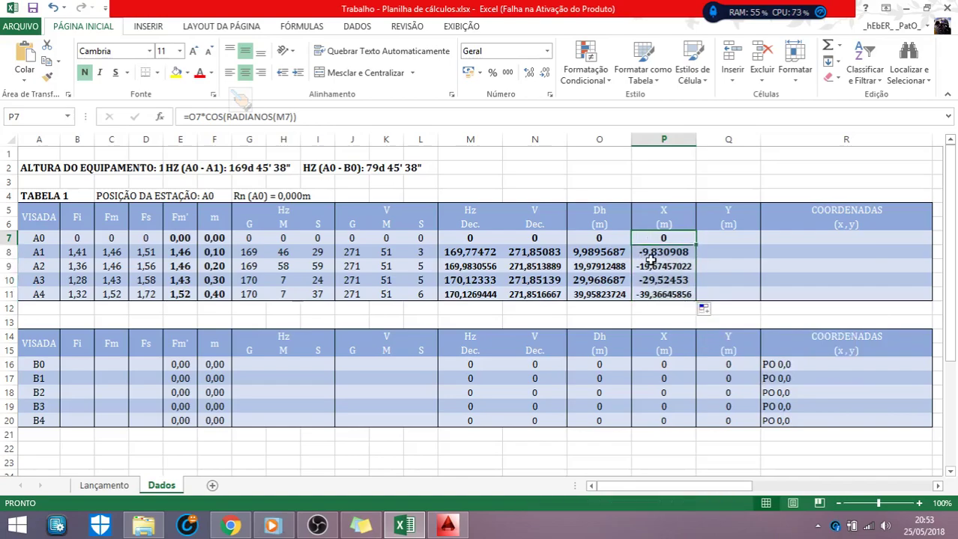
click(651, 253)
click(645, 270)
click(643, 280)
click(643, 292)
click(718, 238)
click(674, 239)
click(708, 240)
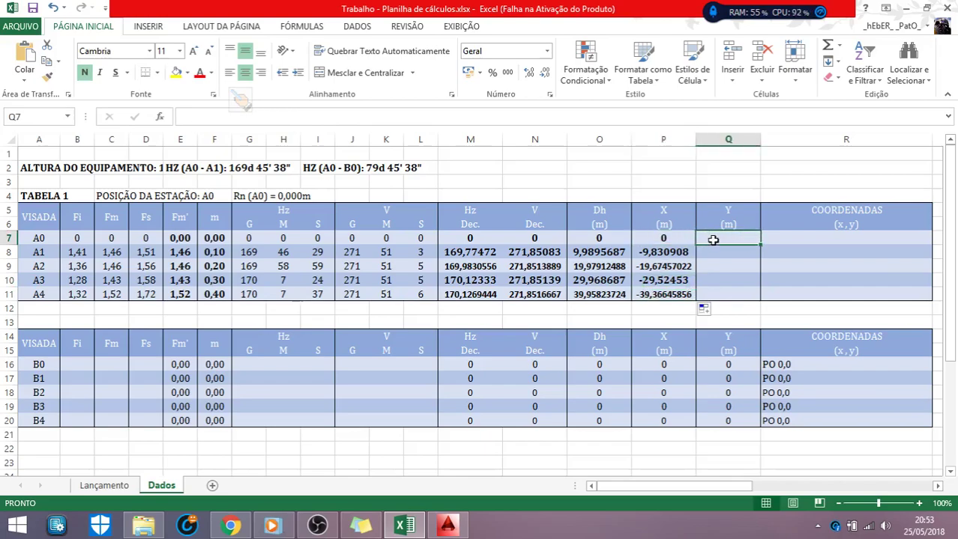
Enter the Y formula =O7*SEN(RADIANOS(M7)) for A0 in Q7, using Dh and the decimal horizontal angle.
text(=)
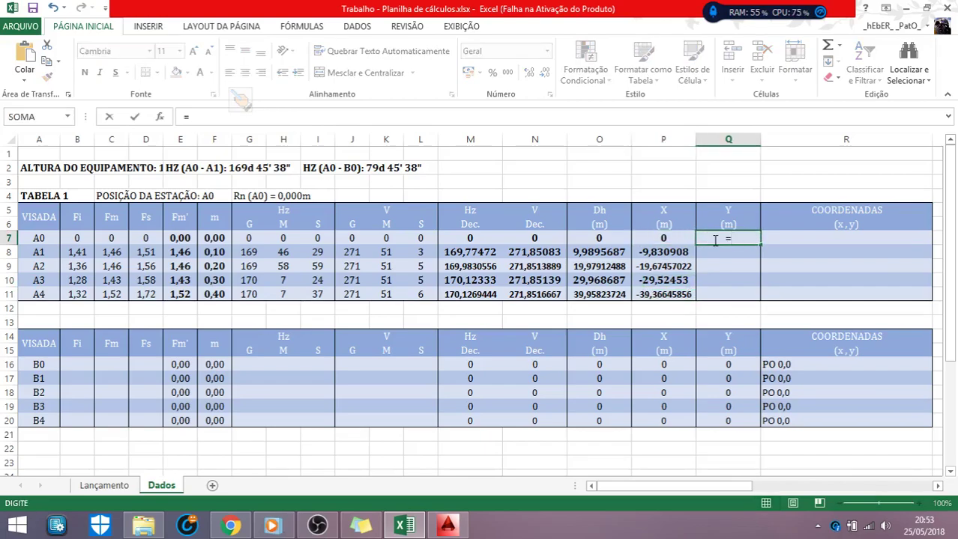
click(592, 239)
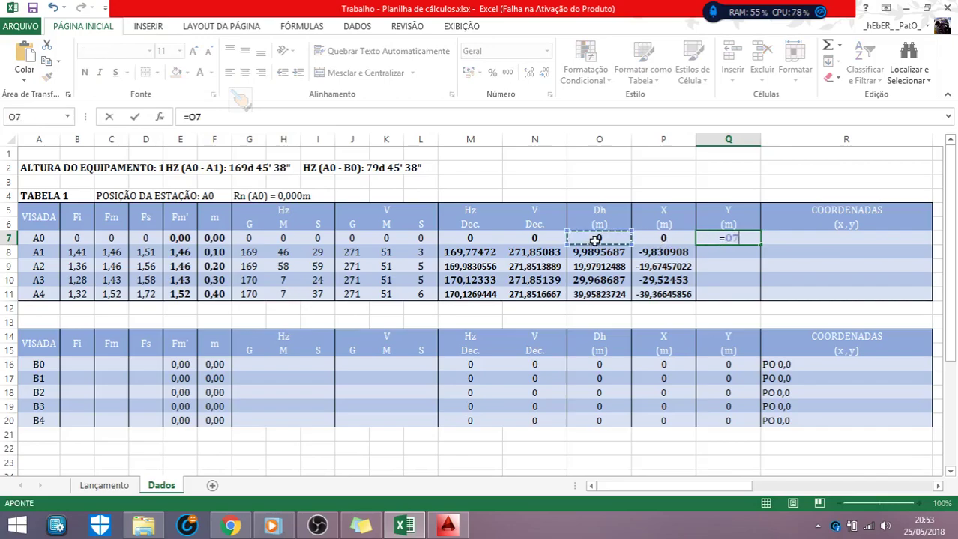
text(*SEM()
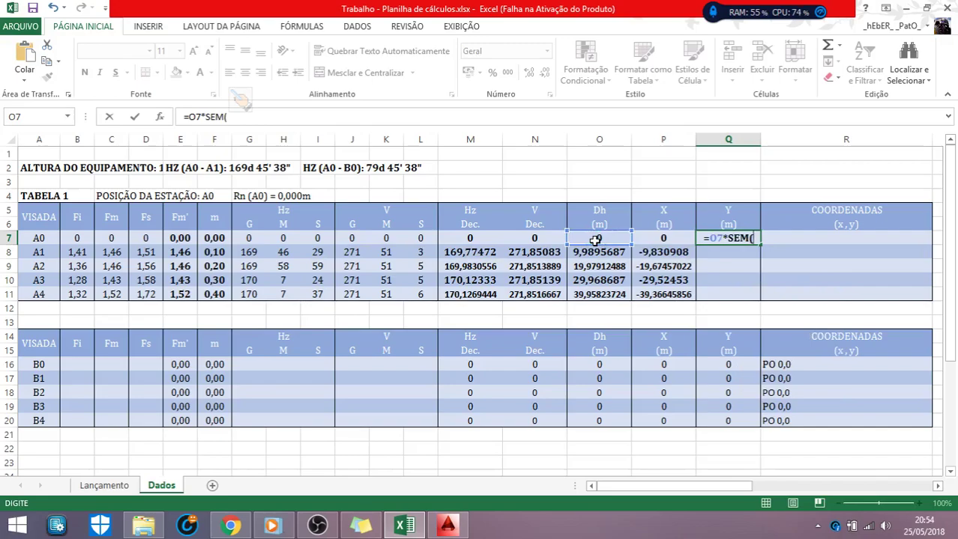
key(BackSpace)
key(BackSpace)
text(N()
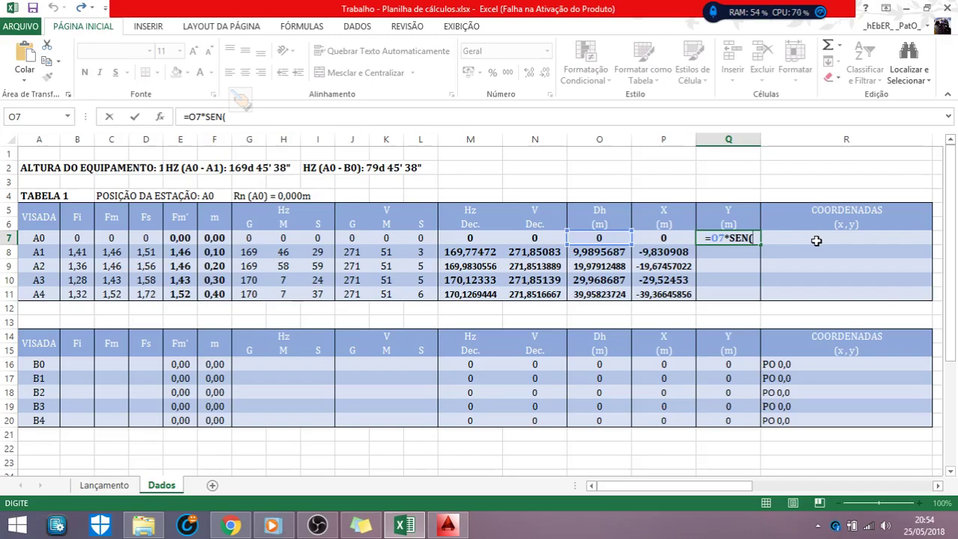
text(RADIA)
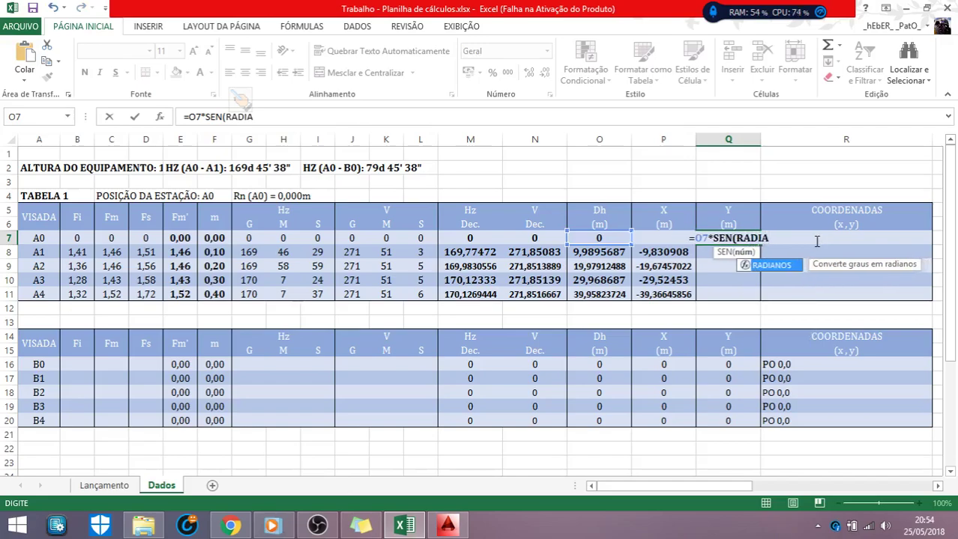
text(NOS()
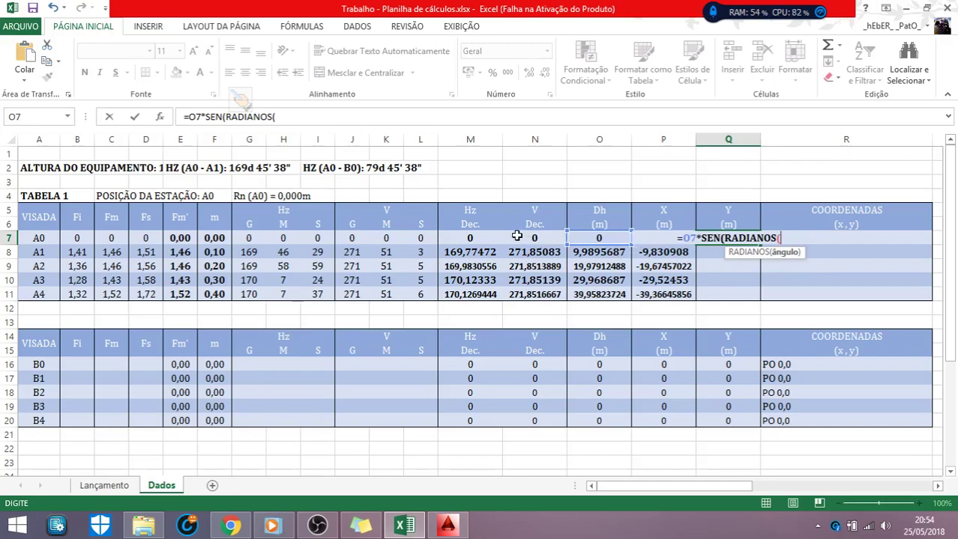
click(457, 237)
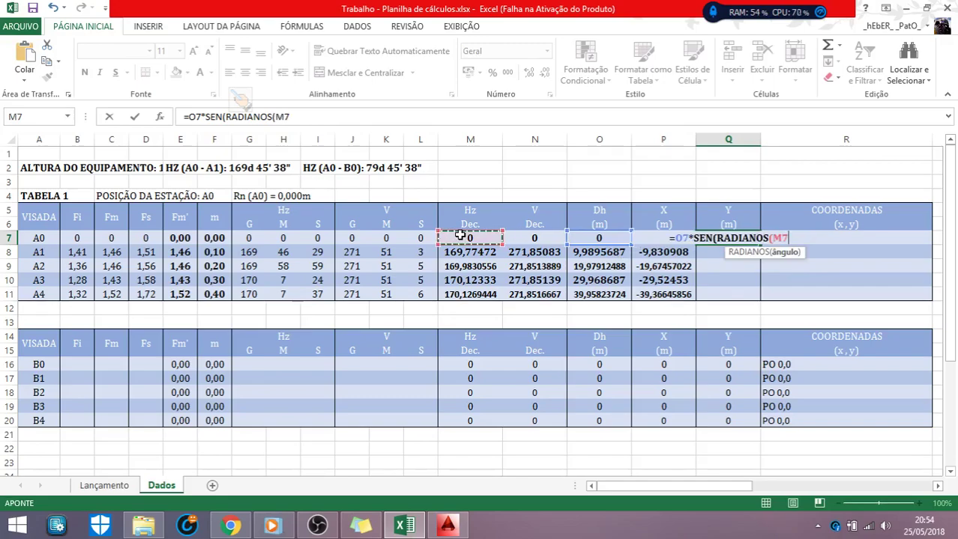
text()))
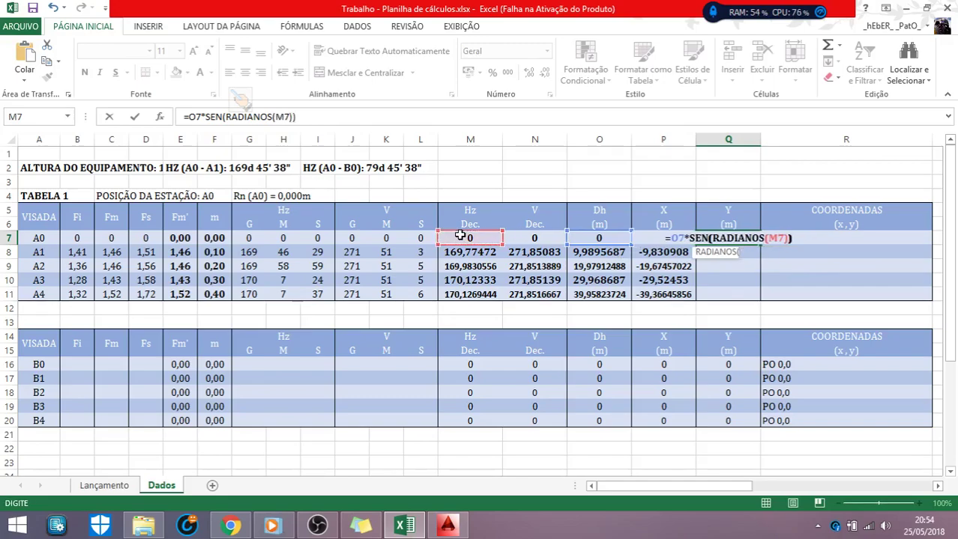
key(Return)
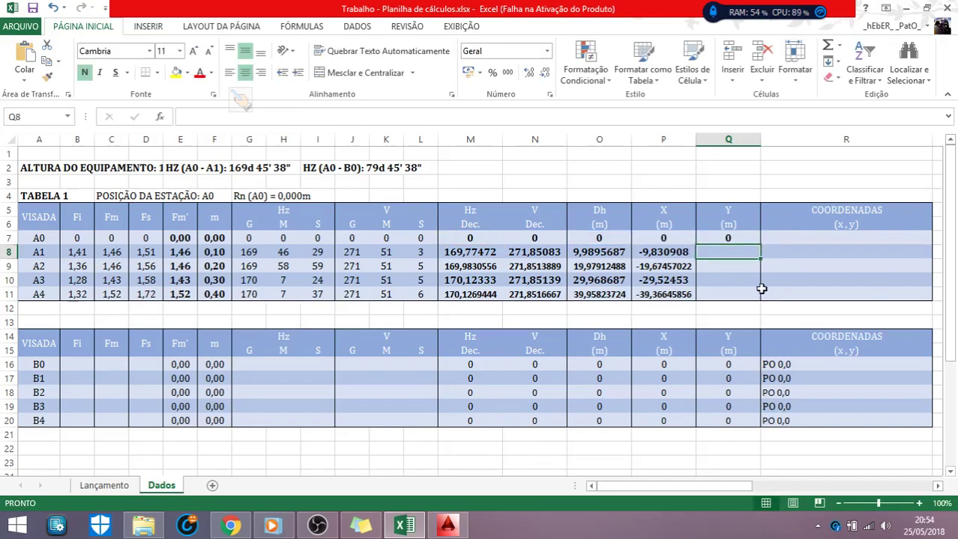
Fill the Y formula from Q7 down to Q11 without formatting.
click(724, 237)
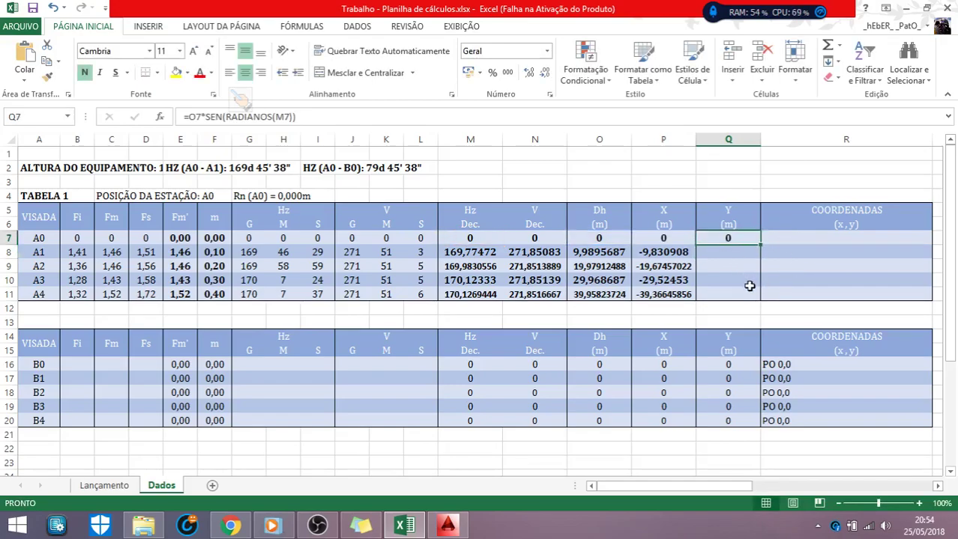
drag(761, 248, 762, 299)
click(779, 311)
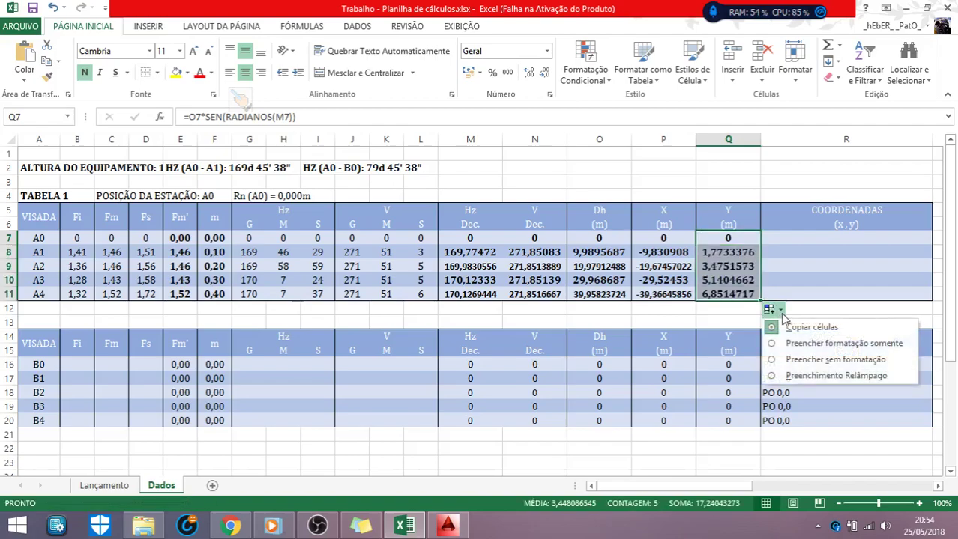
click(808, 361)
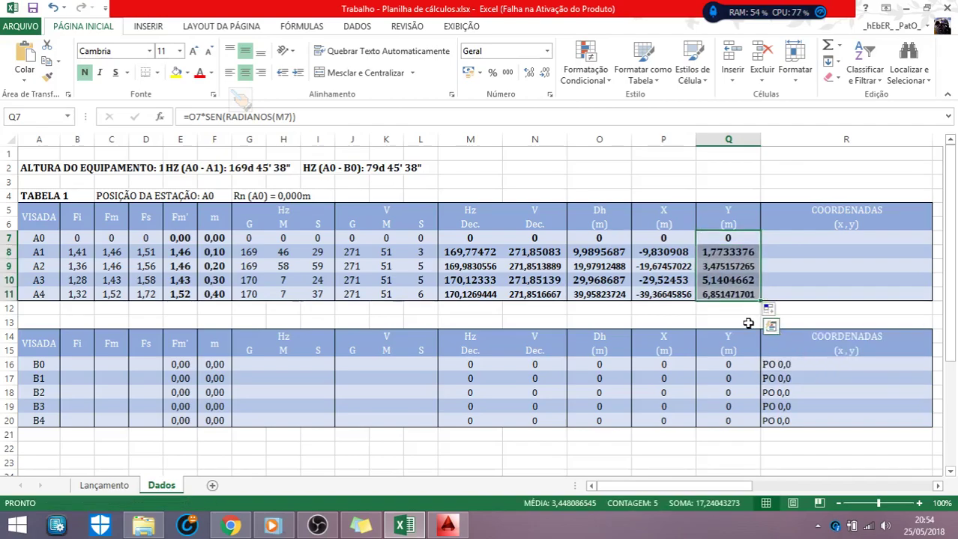
mouse_move(665, 484)
mouse_down()
mouse_move(765, 485)
mouse_move(666, 485)
mouse_up()
Enter the coordinate formula ="PO " & P7 & "," & Q7 for A0 in R7, joining the X and Y values.
click(798, 236)
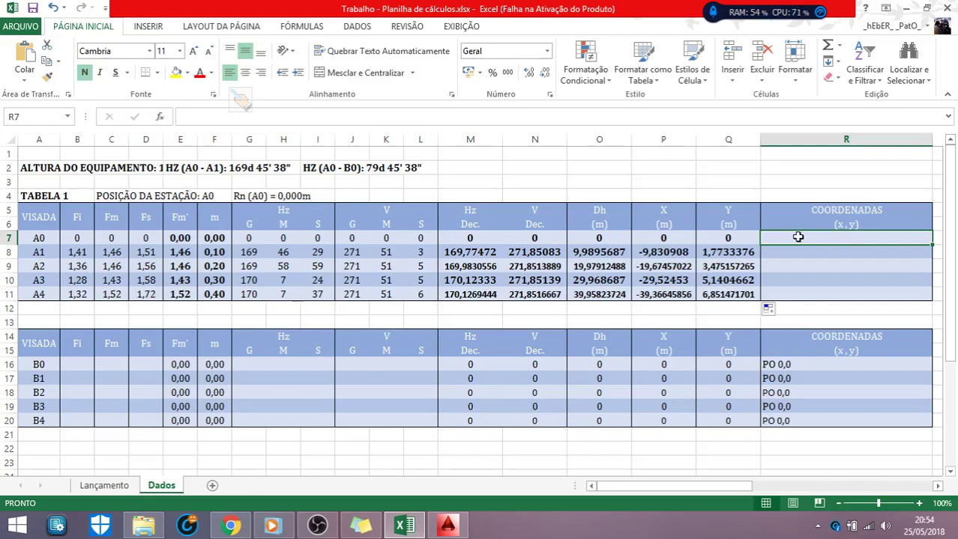
text(=)
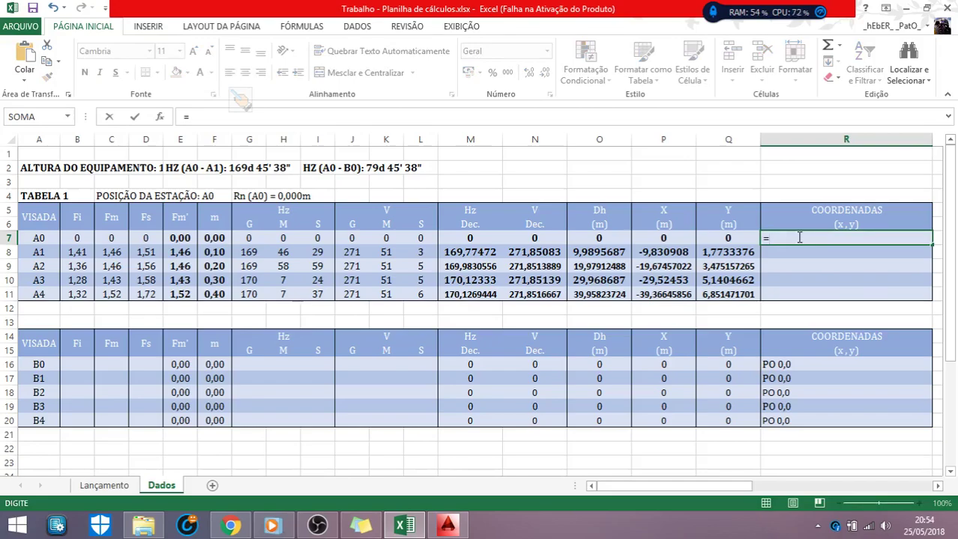
text("POINT)
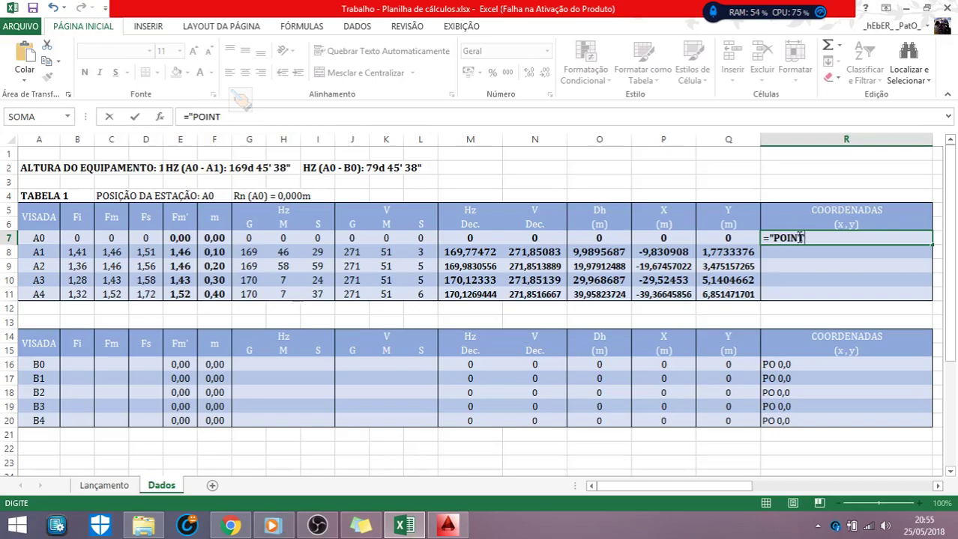
key(BackSpace)
key(BackSpace)
click(651, 238)
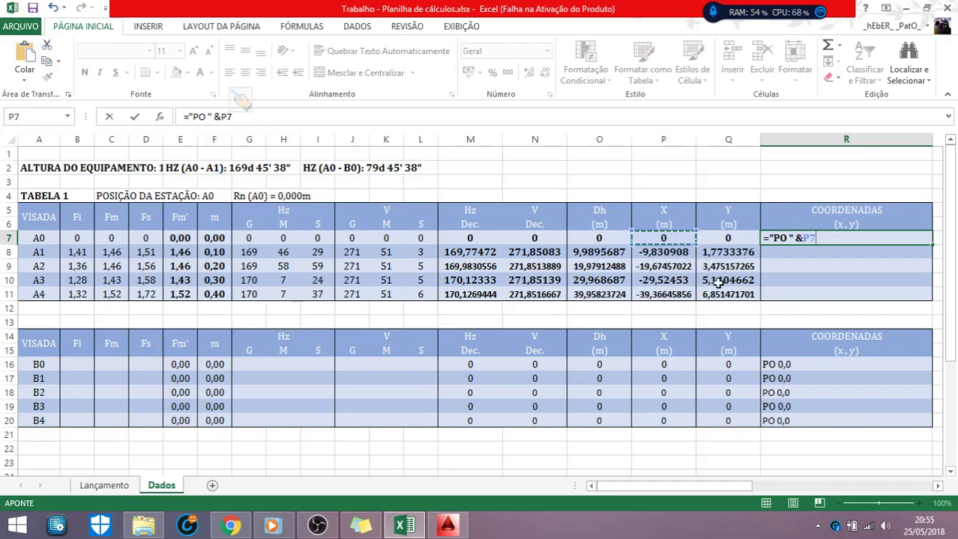
click(804, 238)
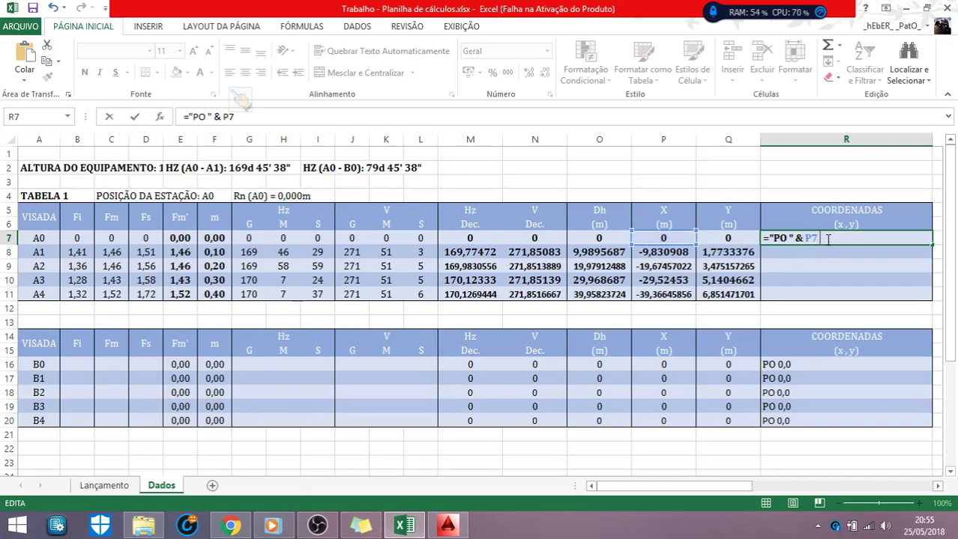
text(& "," &)
click(718, 238)
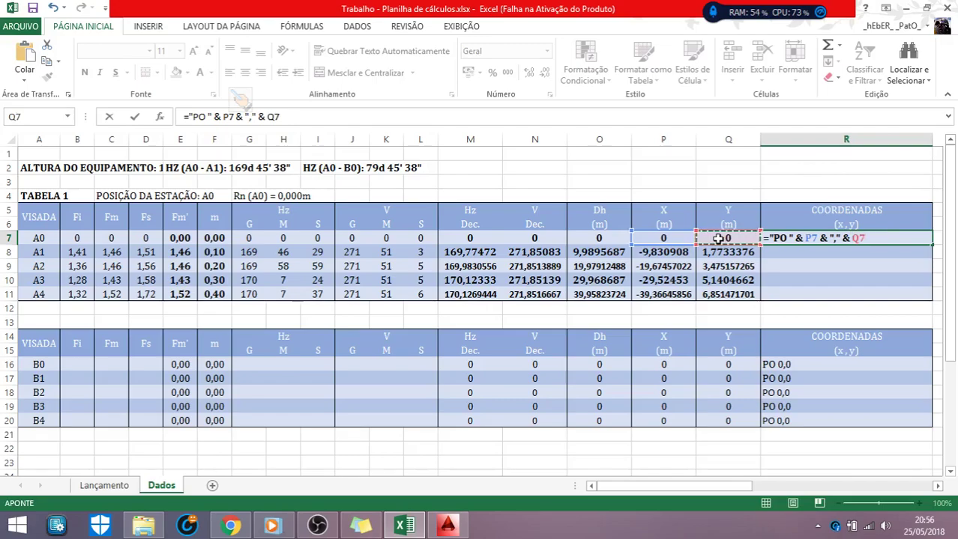
key(Return)
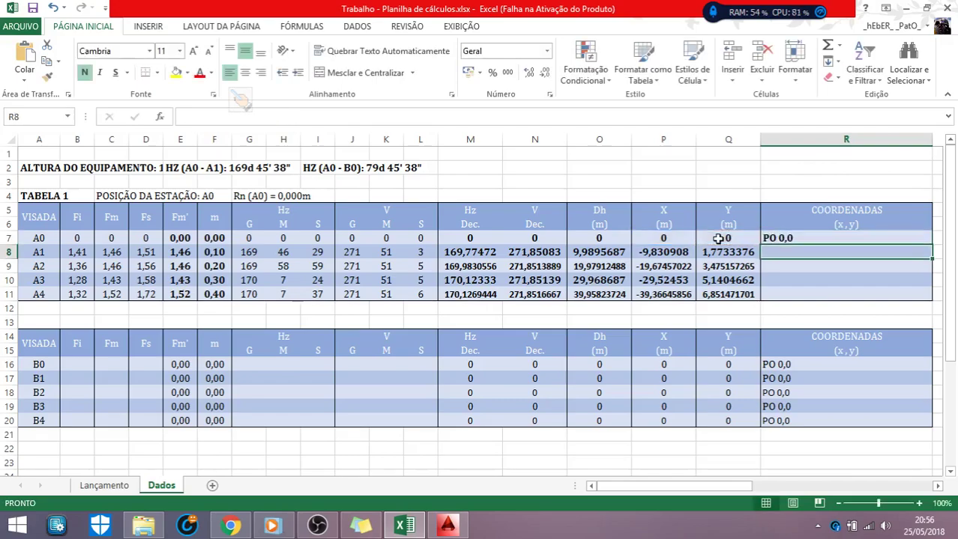
Fill the coordinate formula from R7 down to R11 without formatting.
click(766, 238)
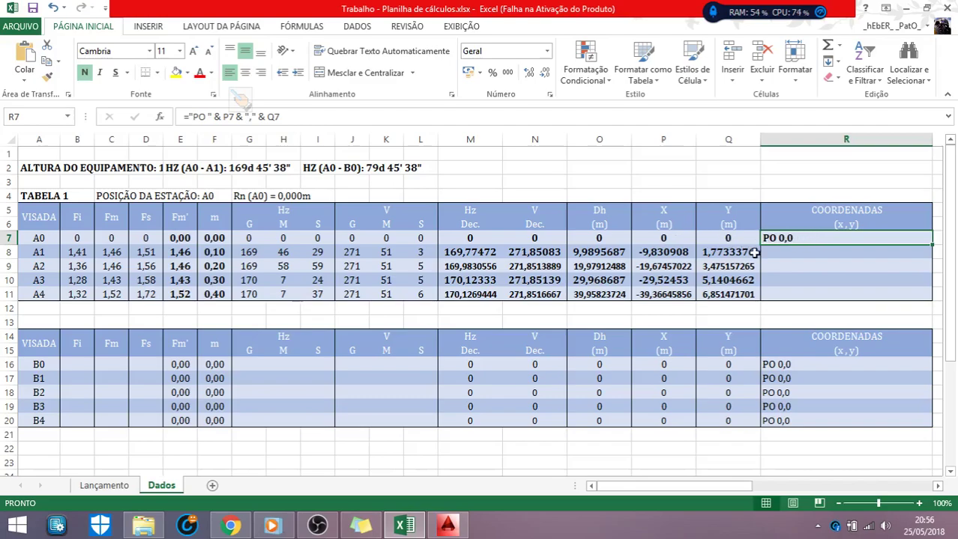
drag(933, 246, 929, 297)
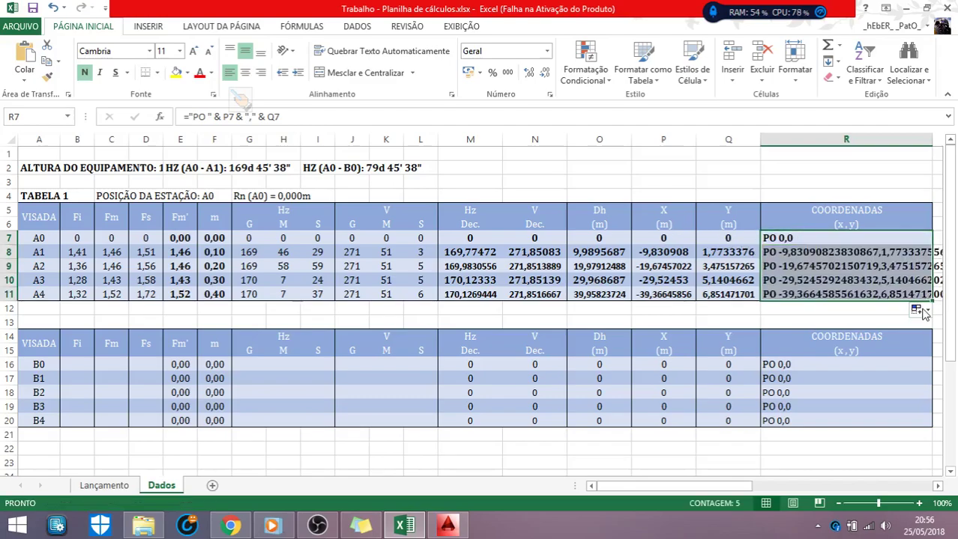
click(922, 310)
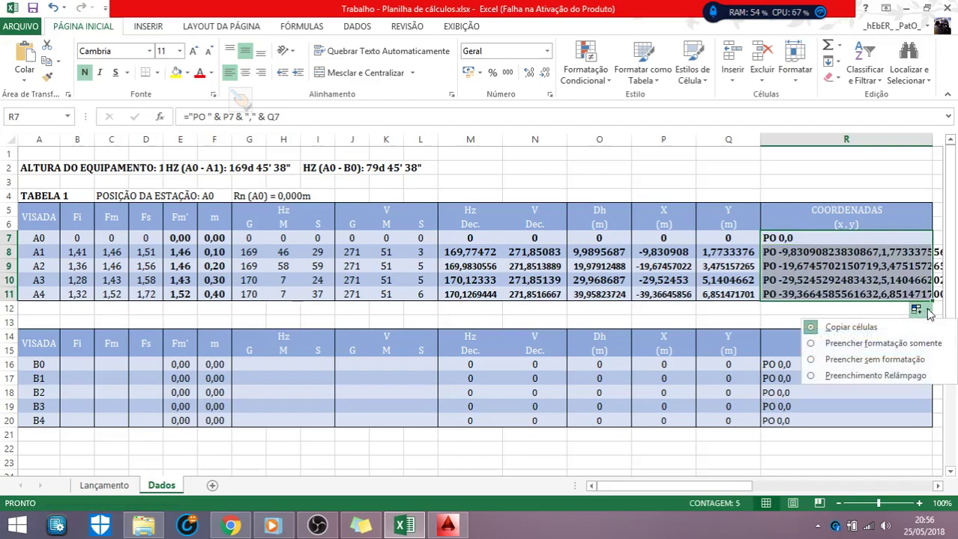
click(862, 360)
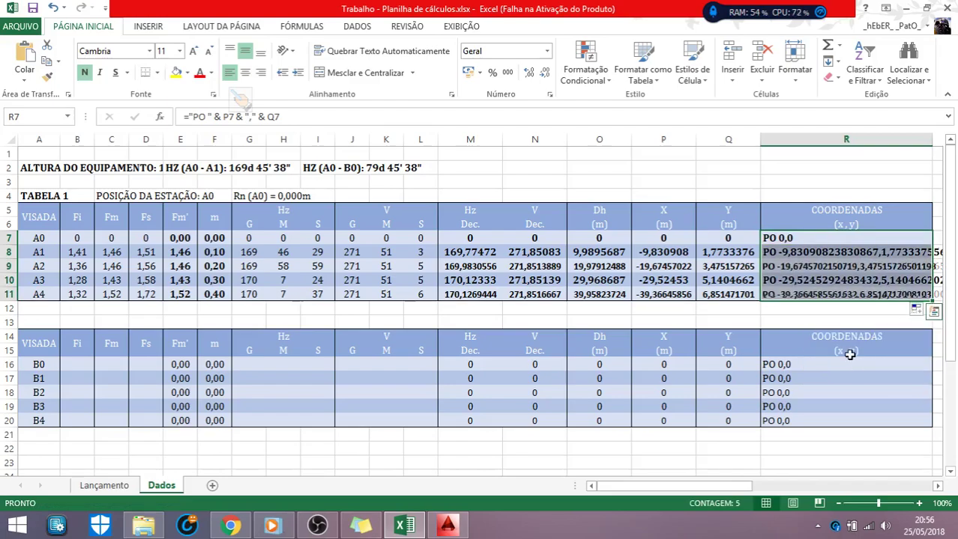
click(787, 320)
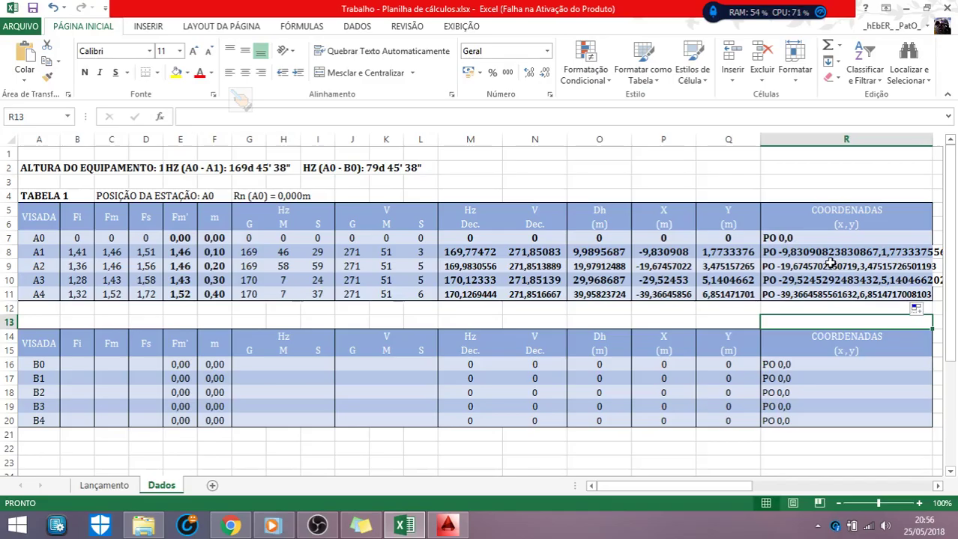
Open the Windows Control Panel (Painel de Controle) and bring up its region settings for date, time and number formats.
key(super)
text(p)
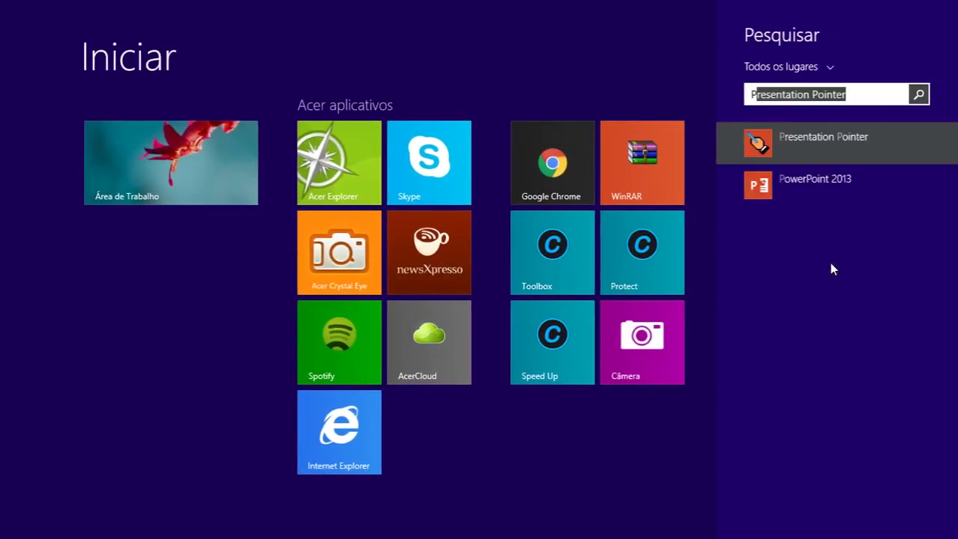
text(AINEL de Controle)
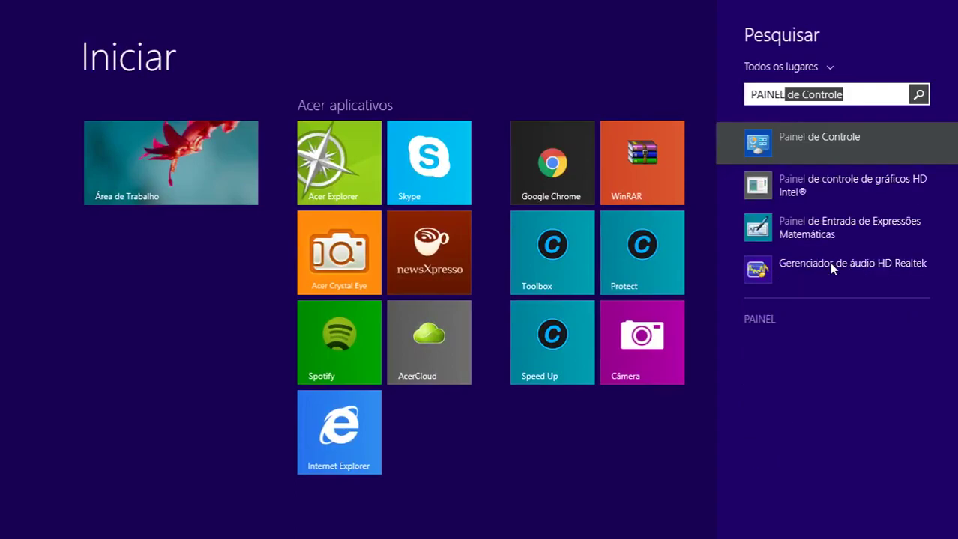
key(Return)
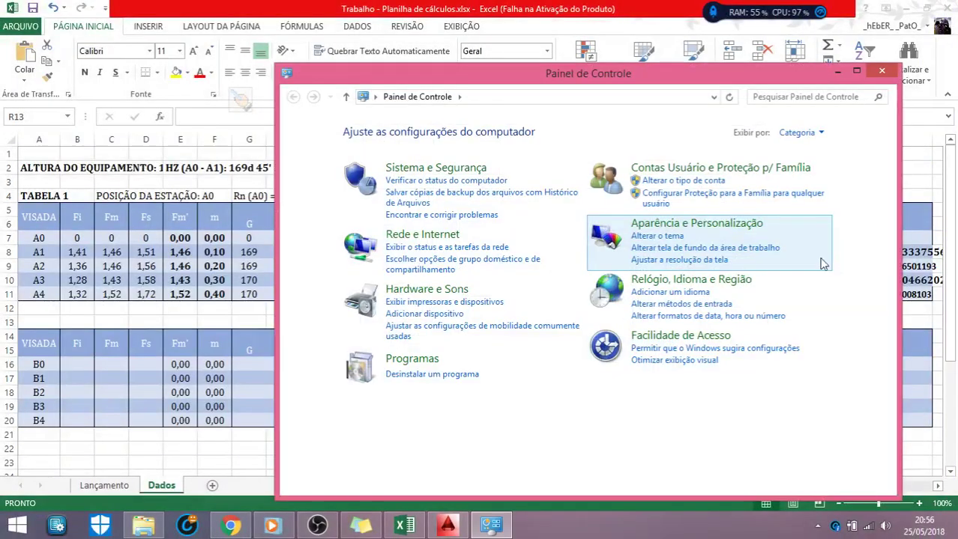
click(663, 318)
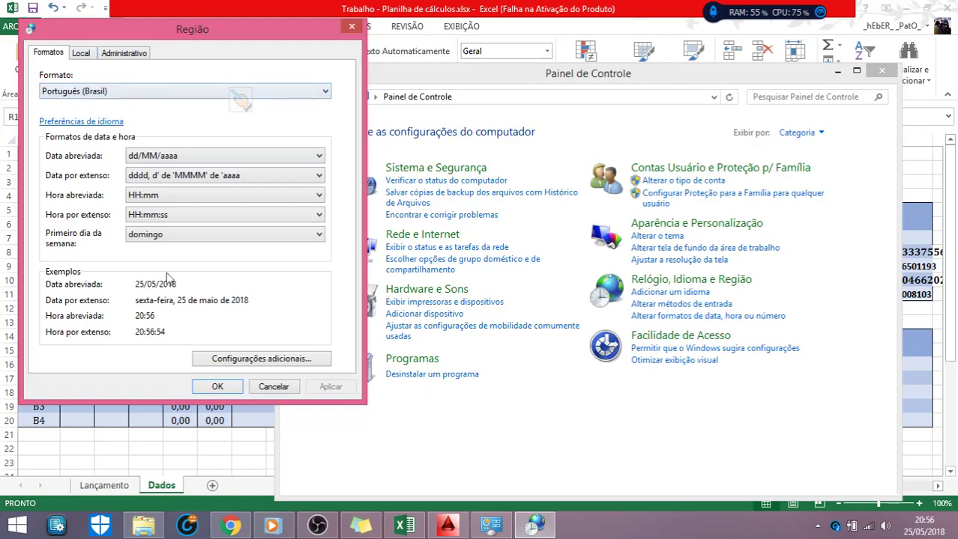
Set the decimal symbol to a period in the additional number format settings, apply it, and close the Região dialog and Control Panel.
click(239, 363)
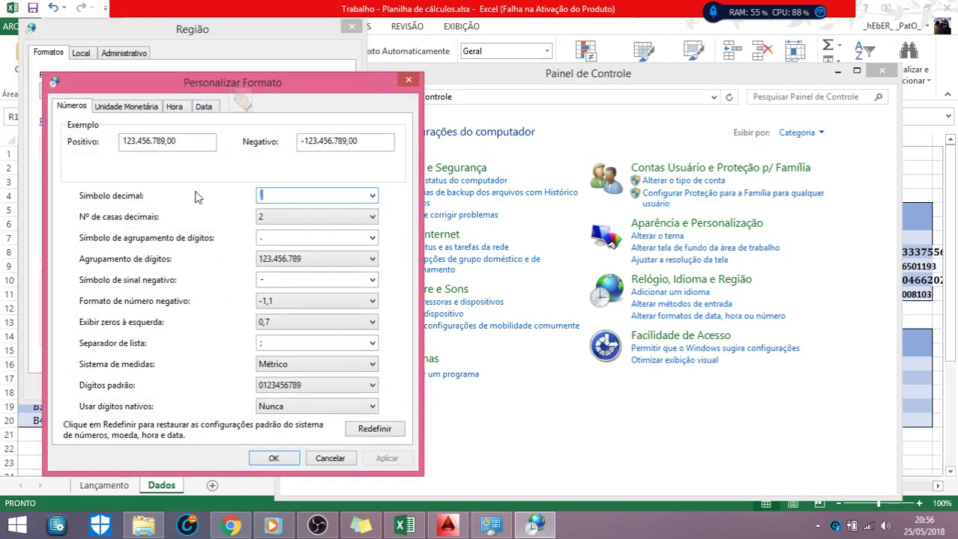
key(BackSpace)
text(.)
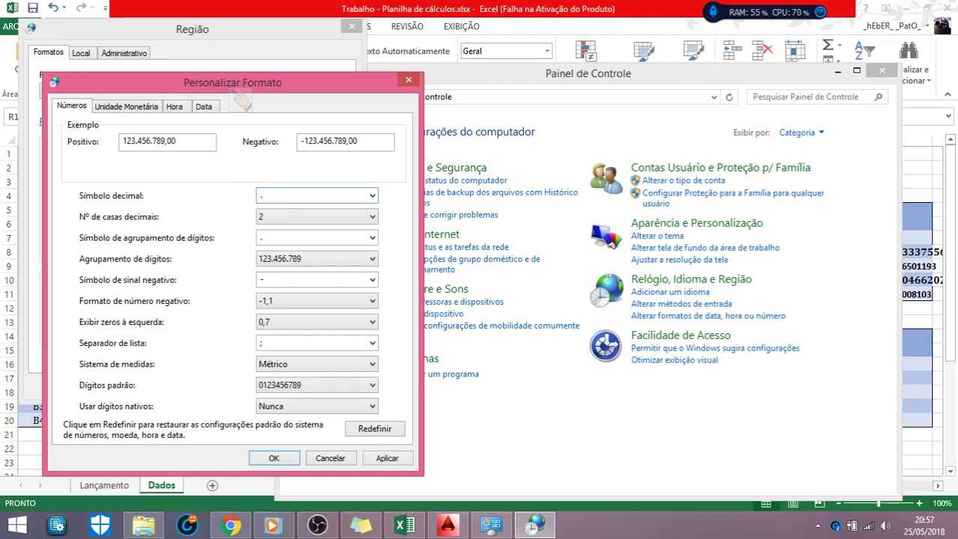
key(Tab)
click(387, 459)
click(274, 459)
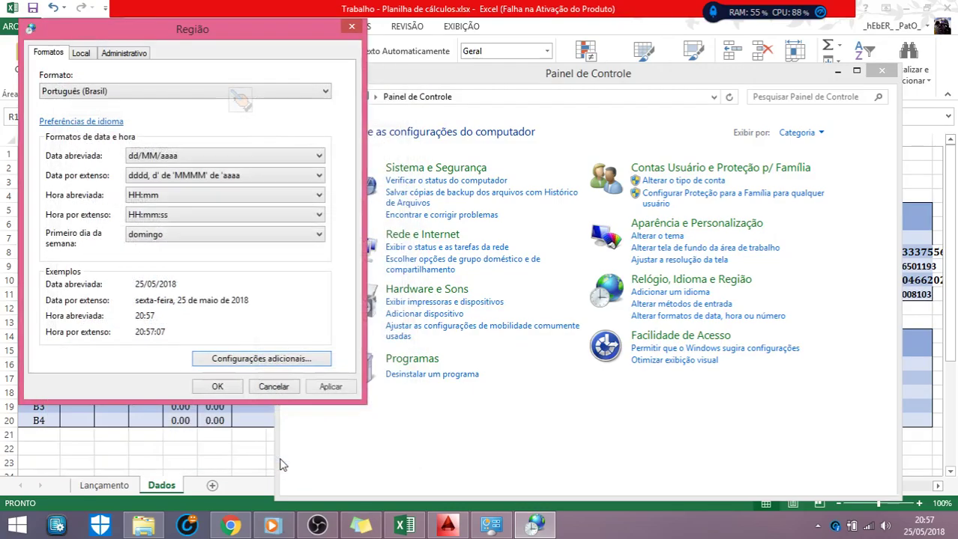
click(324, 386)
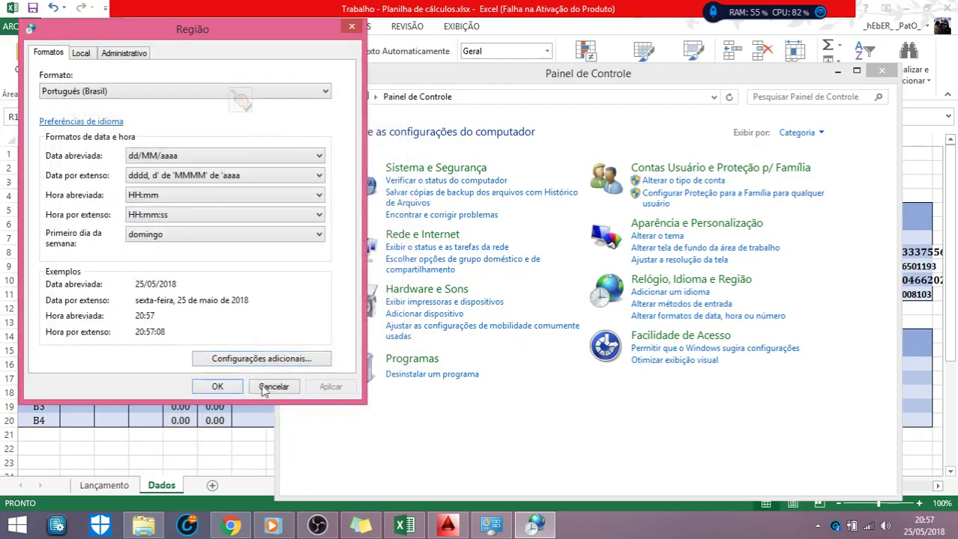
click(218, 388)
click(881, 71)
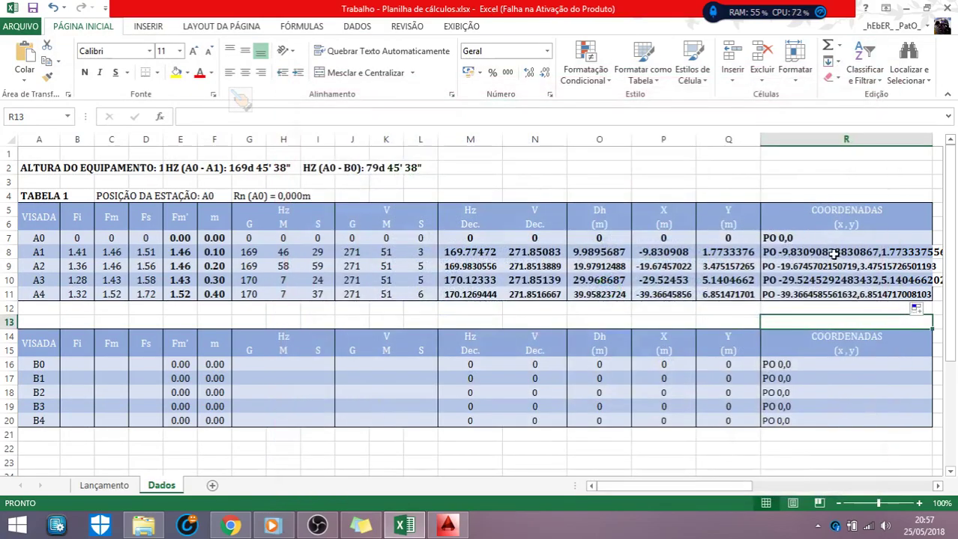
Review the coordinate strings of A1 to A4 in column R, checking their decimal separators and full length.
click(778, 254)
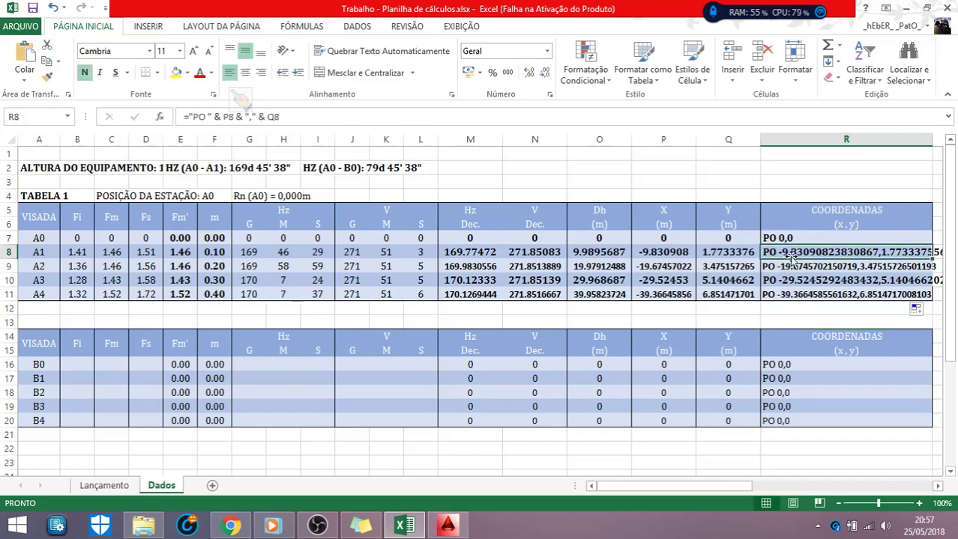
drag(683, 487, 708, 483)
click(785, 308)
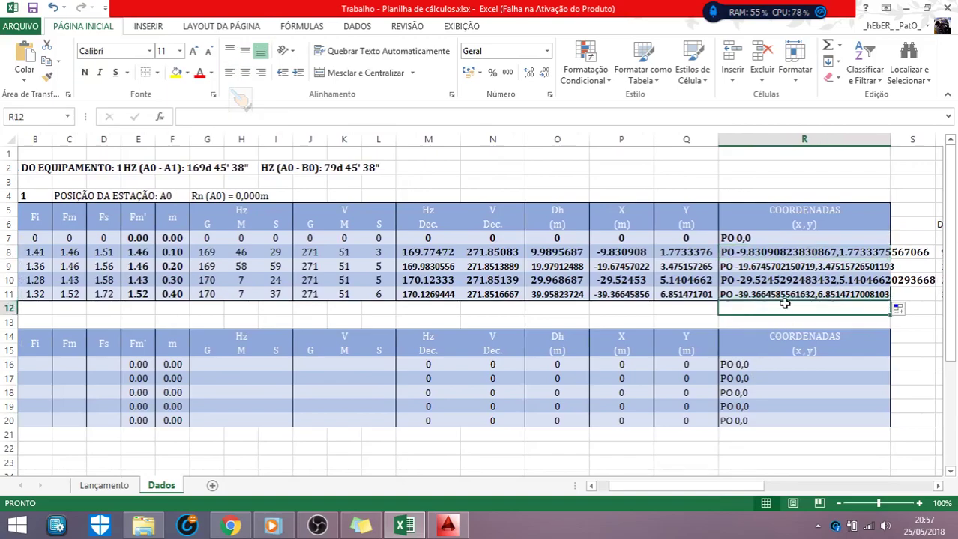
Copy the coordinate strings in R7 to R11 of the Dados sheet and switch to AutoCAD.
click(762, 253)
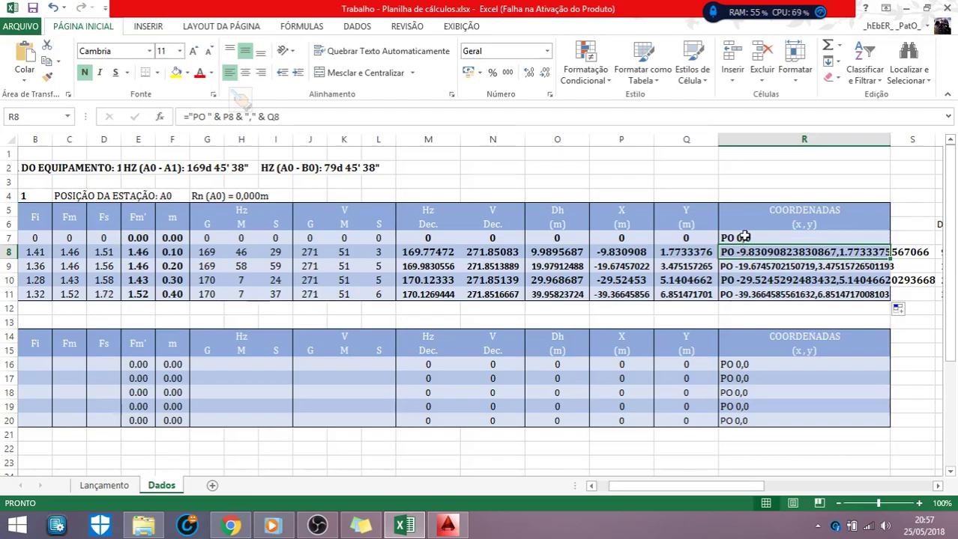
drag(744, 236, 751, 294)
key(ctrl+c)
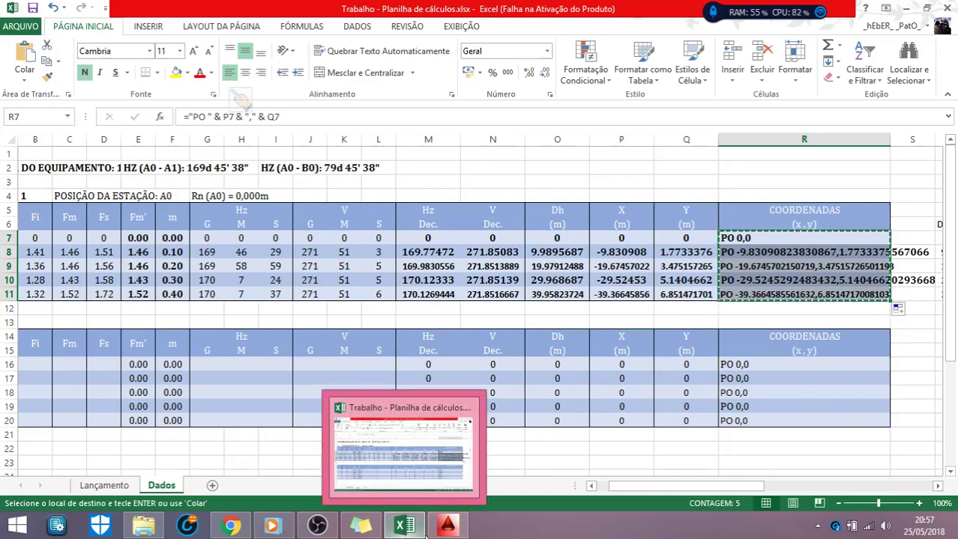
click(447, 526)
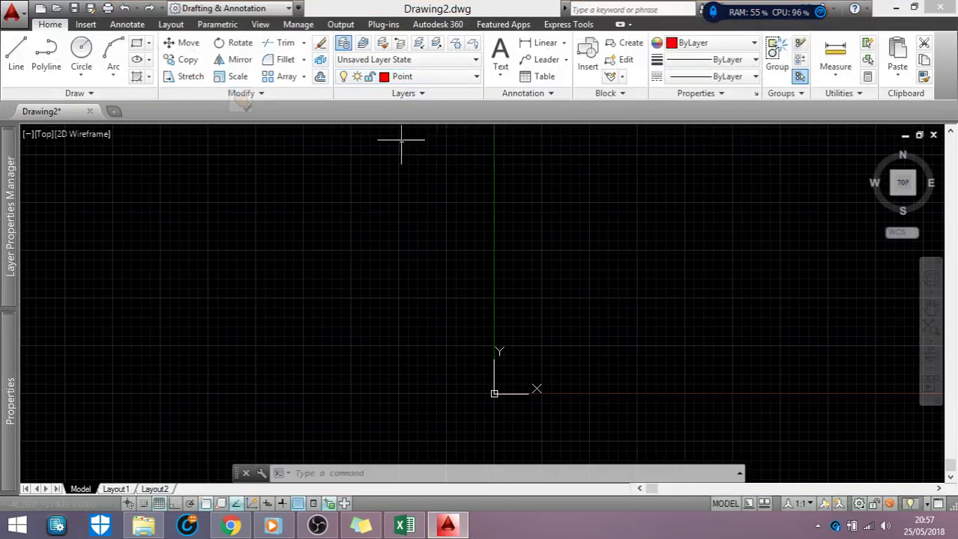
Plot the five survey points in Drawing2 by running the copied PO coordinate strings as point commands.
click(348, 474)
text(po)
key(Return)
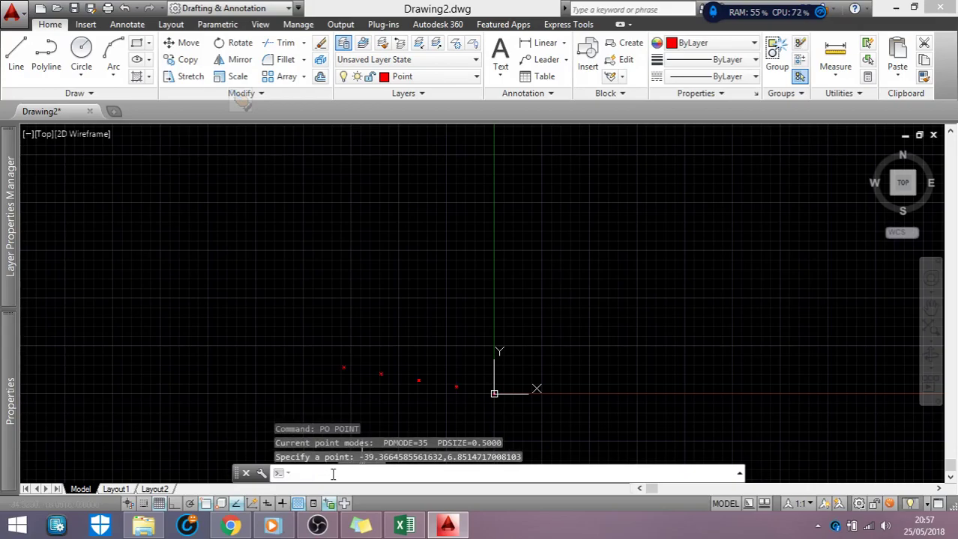
Draw a construction line (XLINE) from the point at the origin through the farthest plotted point.
scroll(417, 423, up, 5)
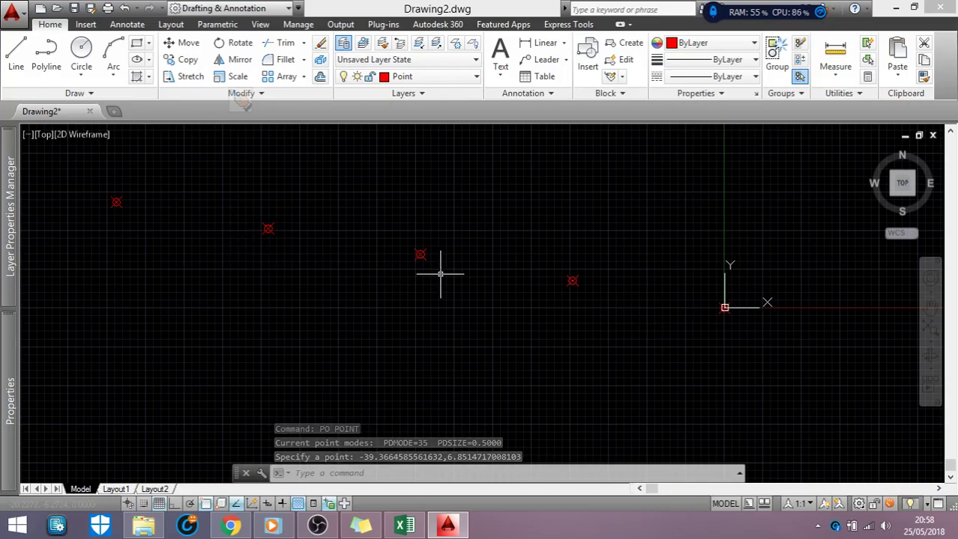
text(xl)
key(Return)
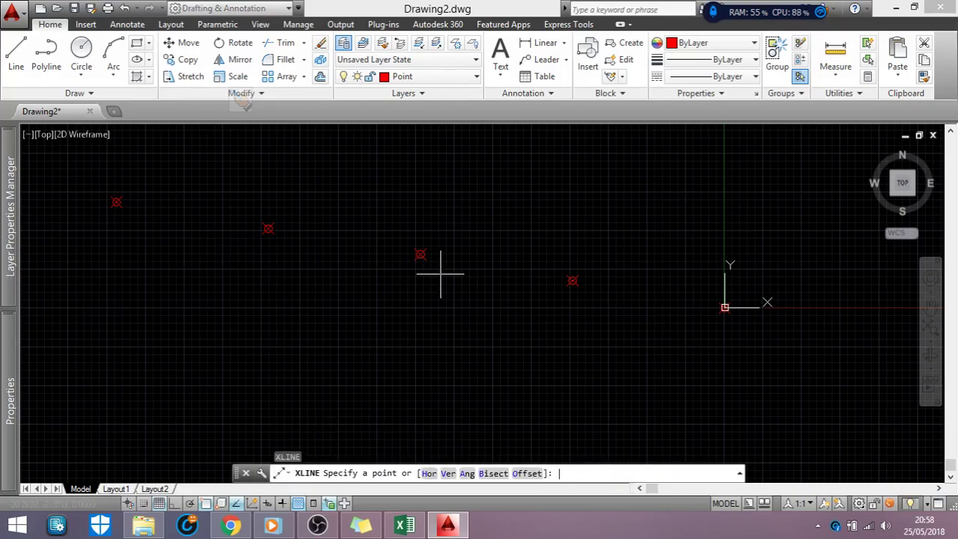
click(725, 307)
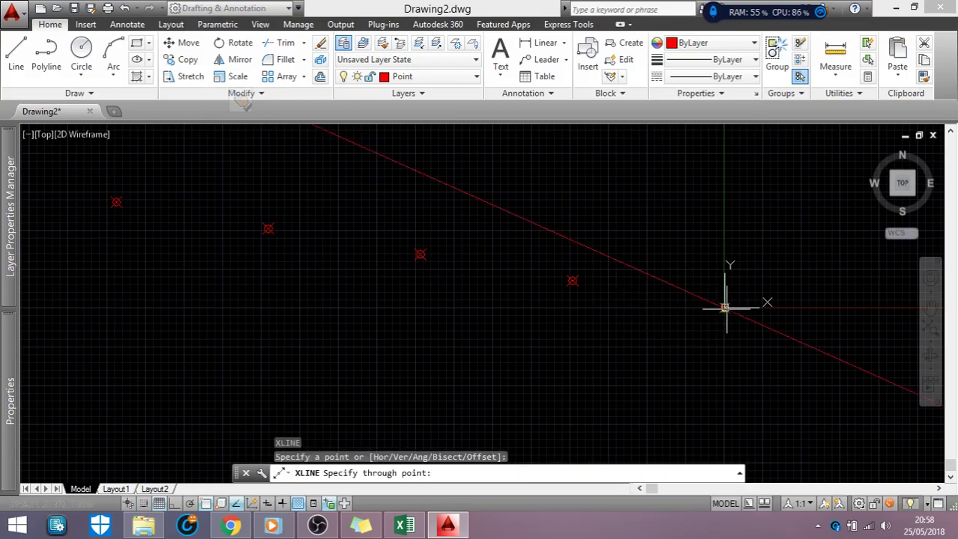
scroll(116, 201, up, 2)
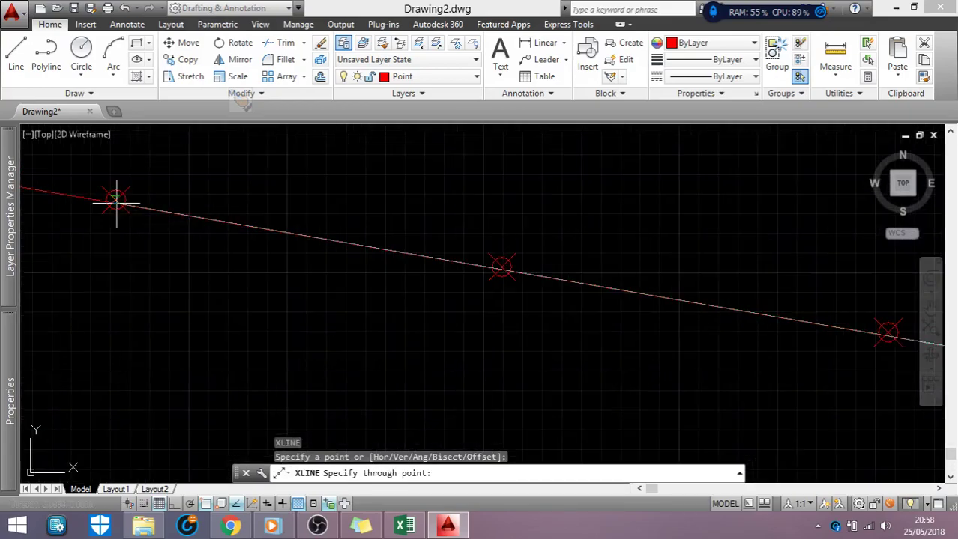
click(116, 201)
key(Escape)
Examine the plotted points one by one at close range for how well they align with the construction line.
scroll(524, 295, up, 3)
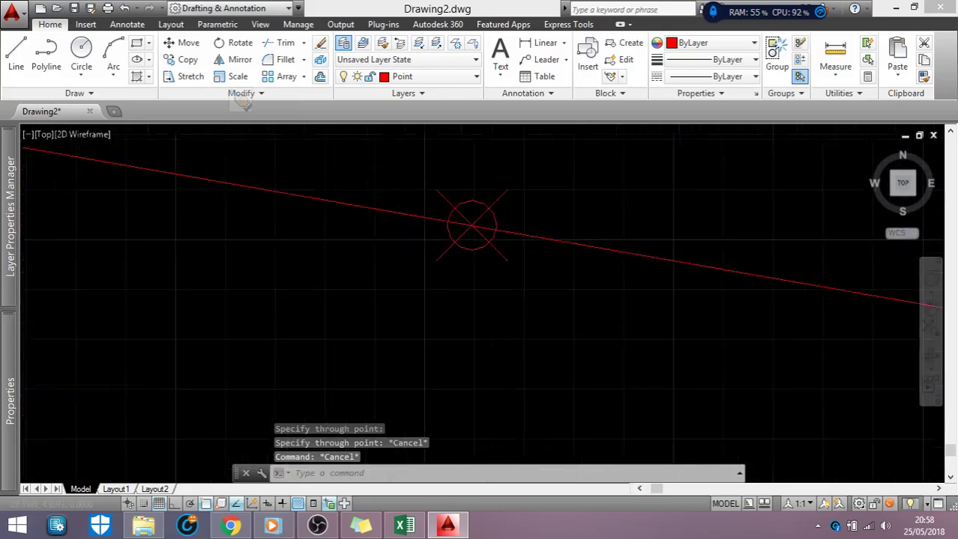
scroll(517, 240, down, 4)
drag(570, 262, 356, 263)
drag(605, 327, 232, 242)
scroll(697, 280, up, 5)
scroll(512, 225, down, 3)
scroll(511, 225, up, 4)
scroll(506, 207, down, 2)
drag(496, 197, 491, 299)
scroll(523, 315, down, 4)
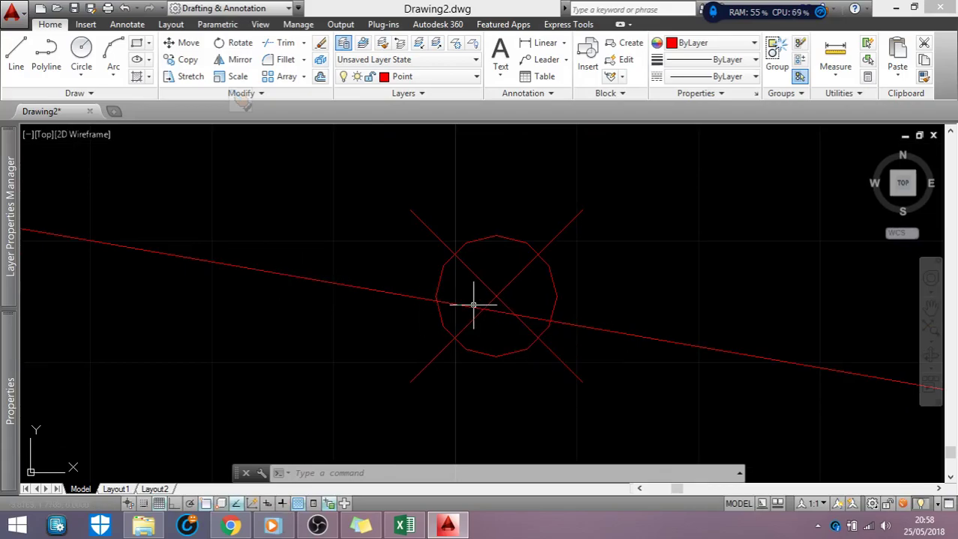
Erase the construction line running through the survey points.
scroll(514, 341, down, 8)
click(753, 411)
click(695, 337)
text(E)
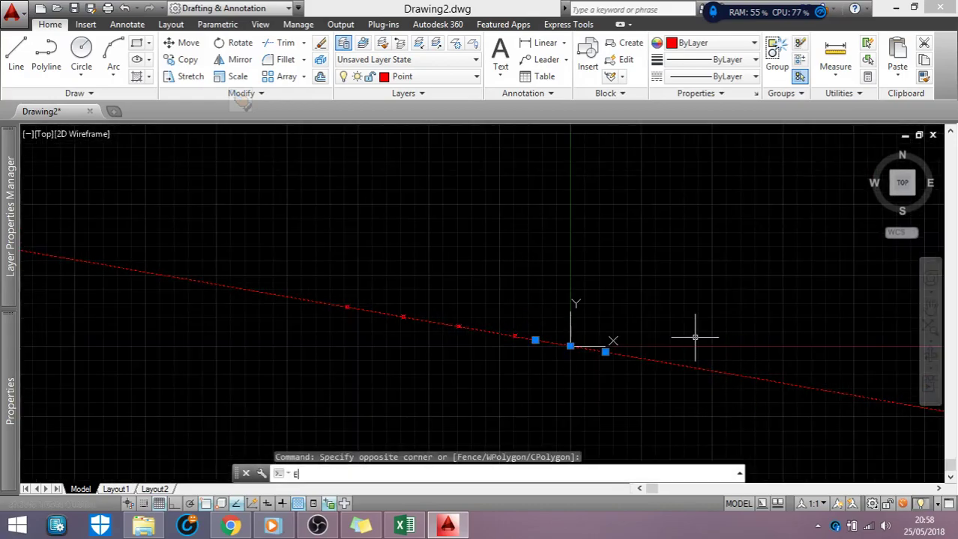
key(Return)
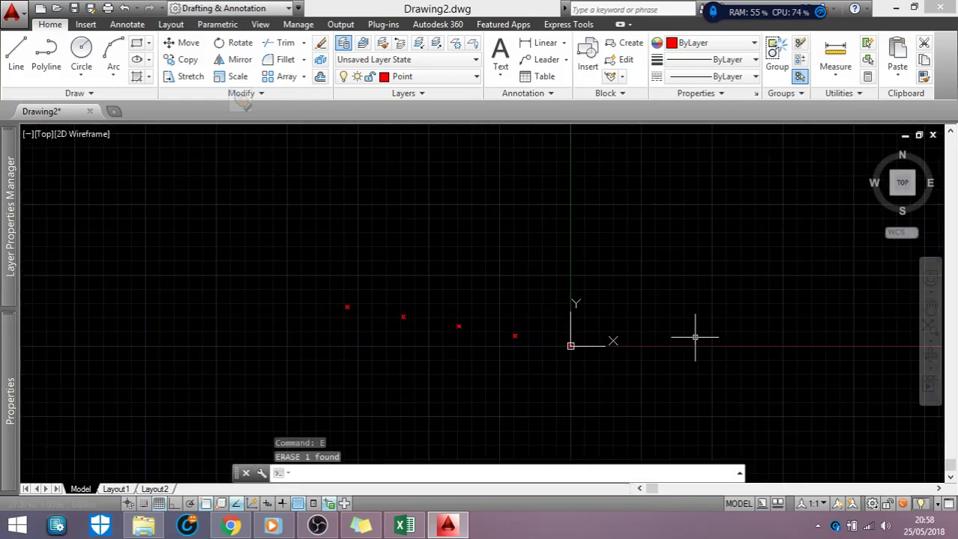